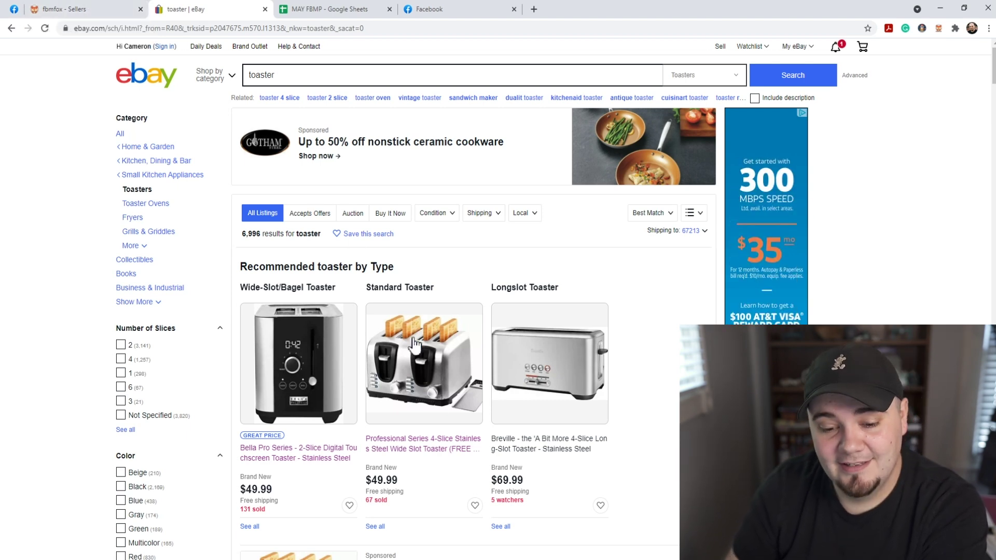
Step: Open the Professional Series 4-Slice Stainless Steel Wide Slot Toaster listing and delete its saved seller from FBMFOX
{"action": "scroll", "coordinate": [418, 415], "scroll_direction": "down", "scroll_amount": 1}
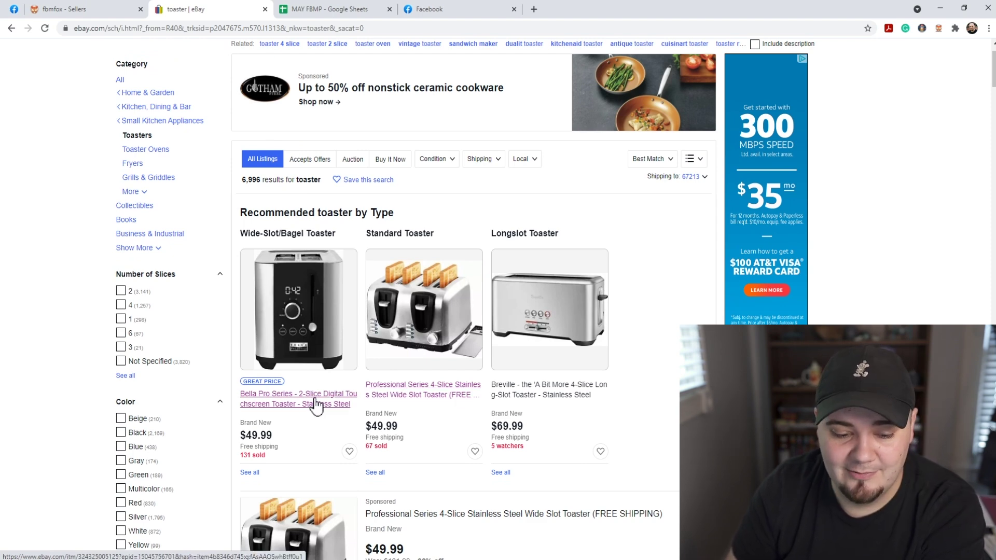
{"action": "left_click", "coordinate": [414, 397]}
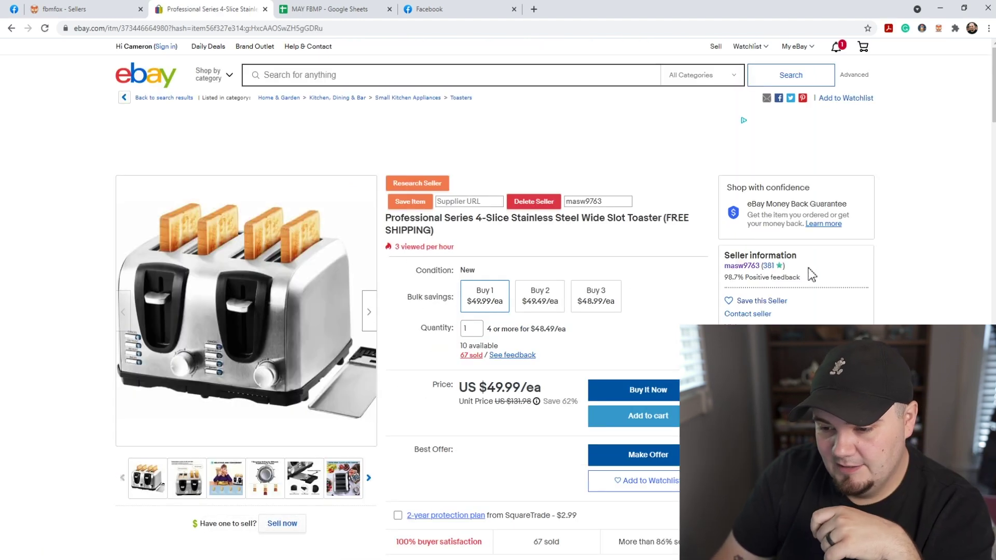
{"action": "double_click", "coordinate": [606, 201]}
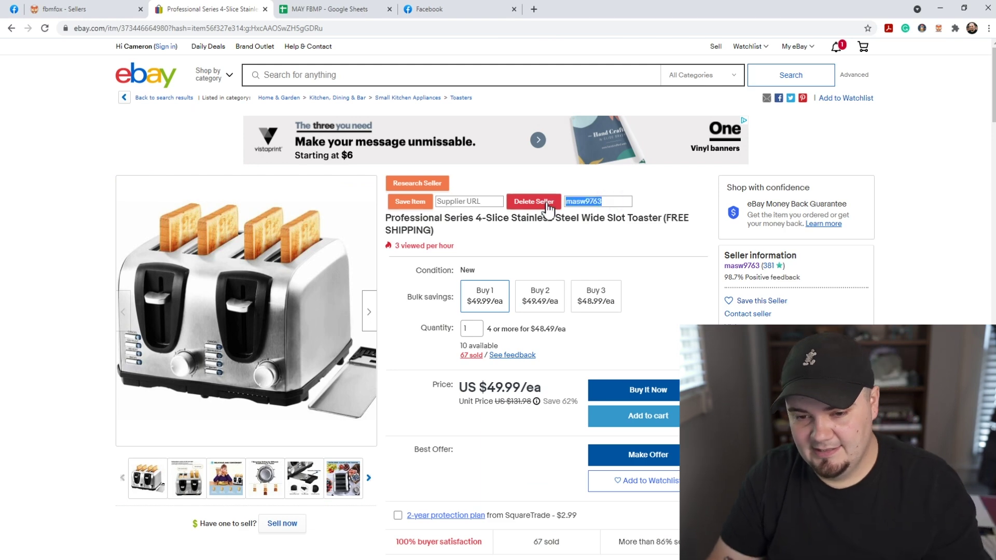
{"action": "left_click", "coordinate": [542, 202]}
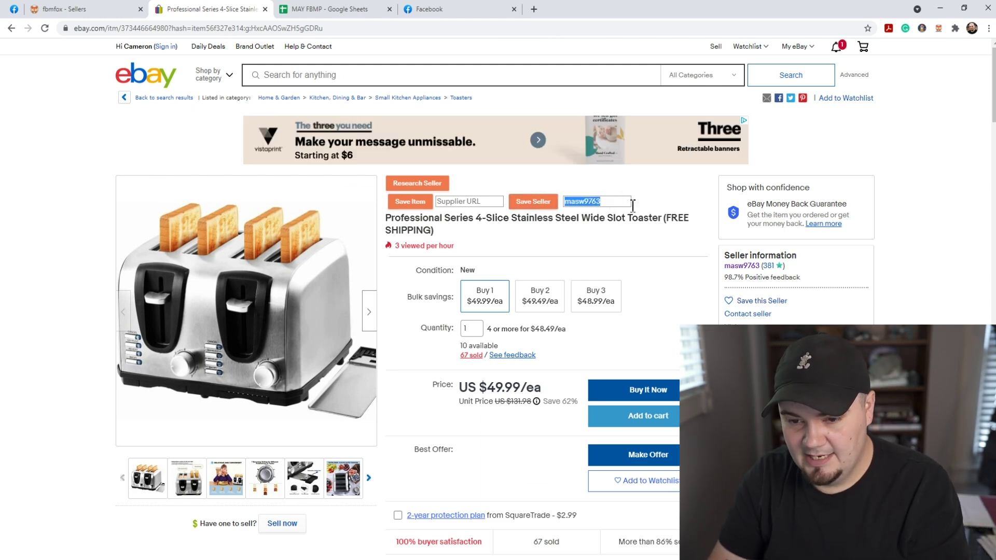
Step: Save the toaster's seller, using the seller's eBay user ID without the feedback score as the seller tag
{"action": "left_click", "coordinate": [615, 203]}
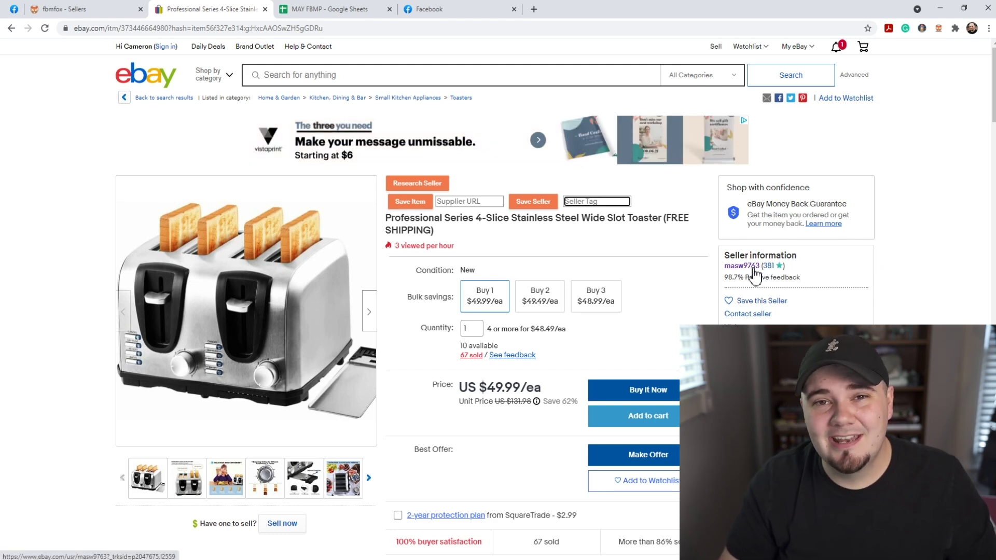
{"action": "left_click_drag", "start_coordinate": [794, 266], "coordinate": [601, 203]}
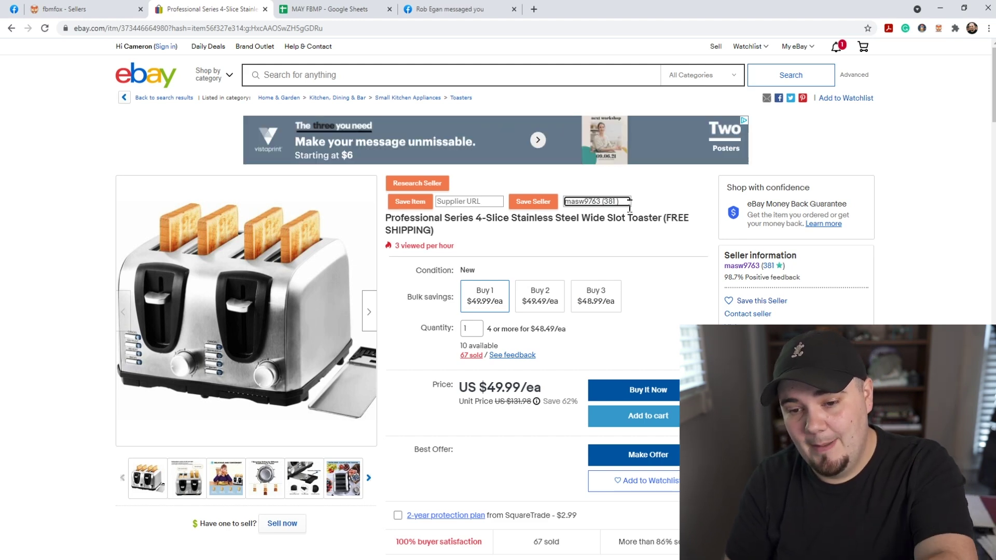
{"action": "key", "text": "BackSpace"}
{"action": "key", "text": "BackSpace"}
{"action": "key", "text": "BackSpace"}
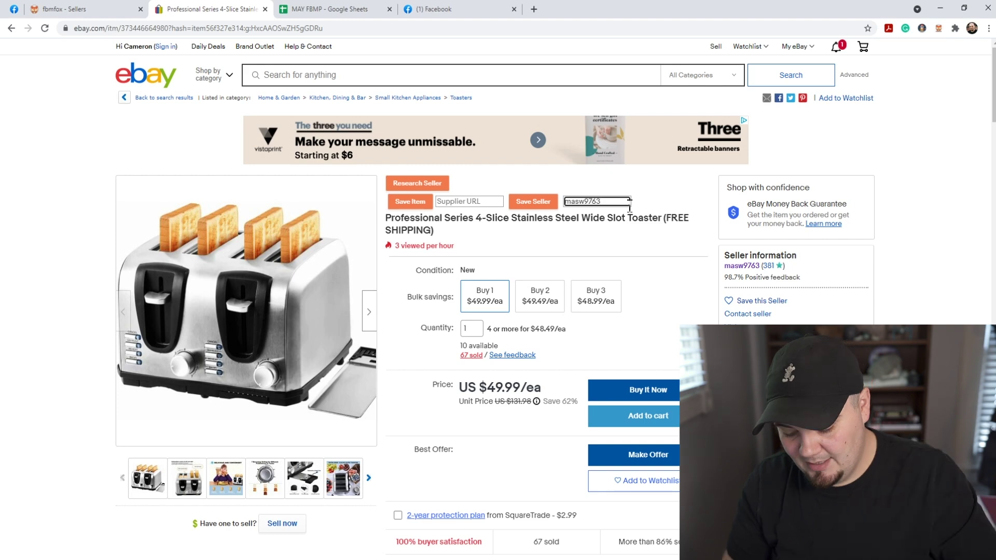
{"action": "left_click", "coordinate": [643, 186]}
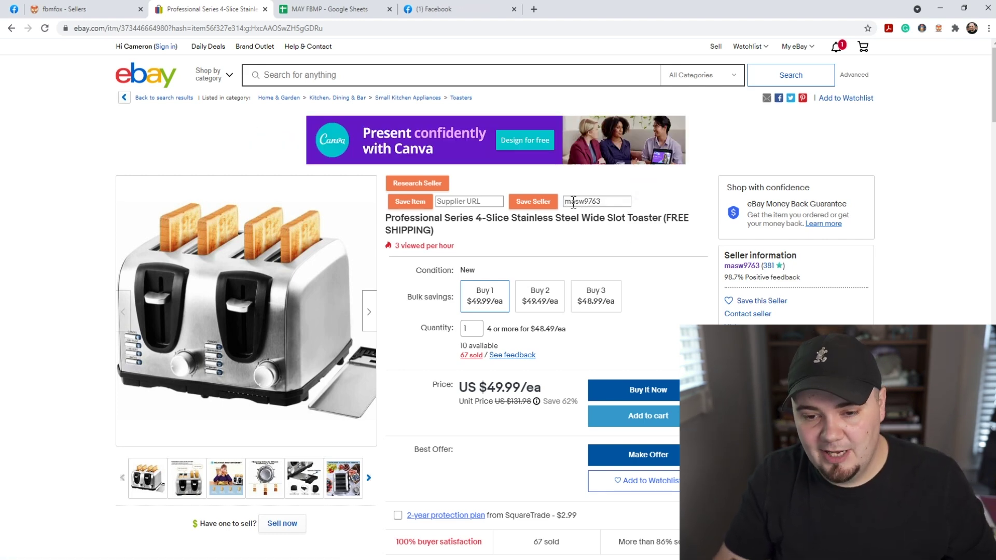
{"action": "left_click", "coordinate": [541, 205]}
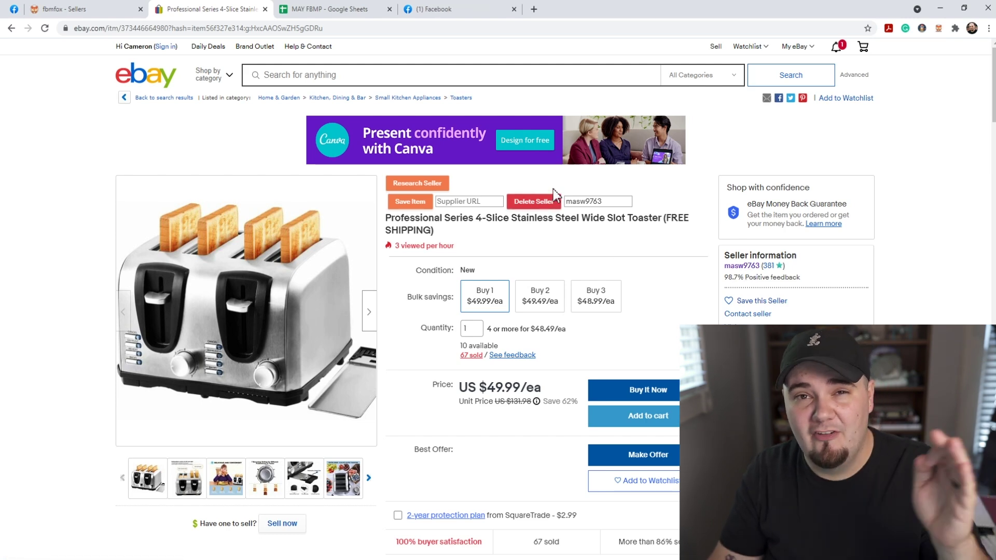
Step: Switch to FBMFOX, open the newly saved seller's eBay sold listings from the Sellers list, and look through them
{"action": "left_click", "coordinate": [97, 11]}
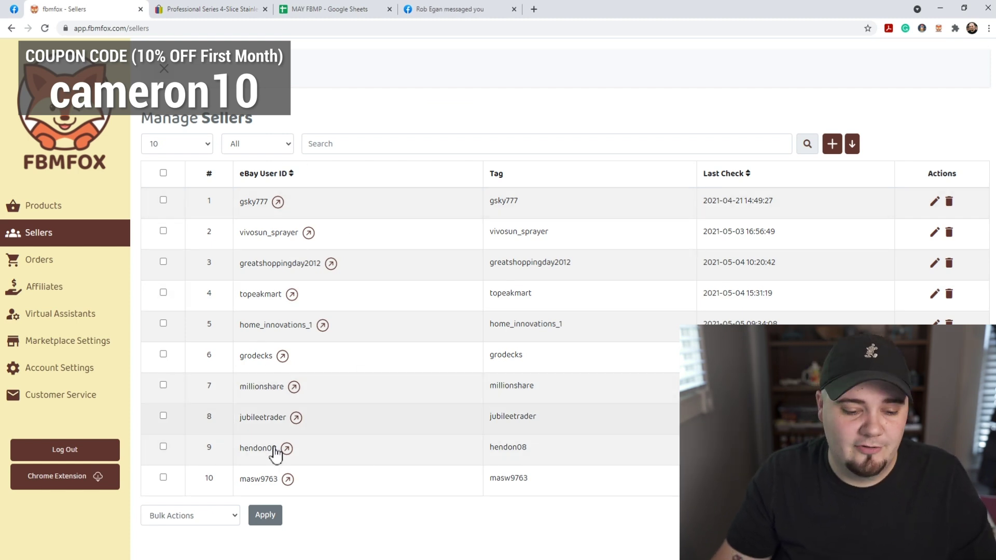
{"action": "left_click", "coordinate": [46, 238]}
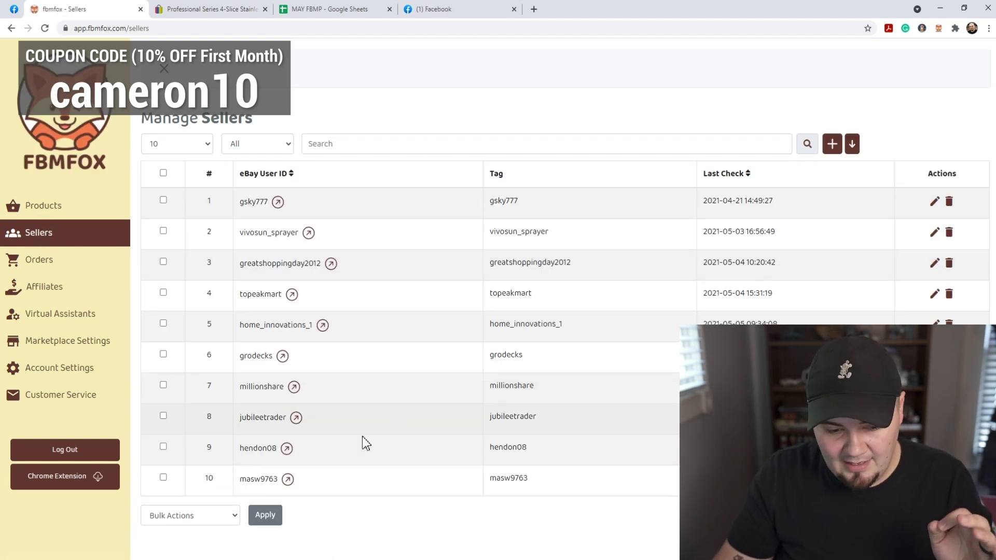
{"action": "left_click", "coordinate": [259, 482]}
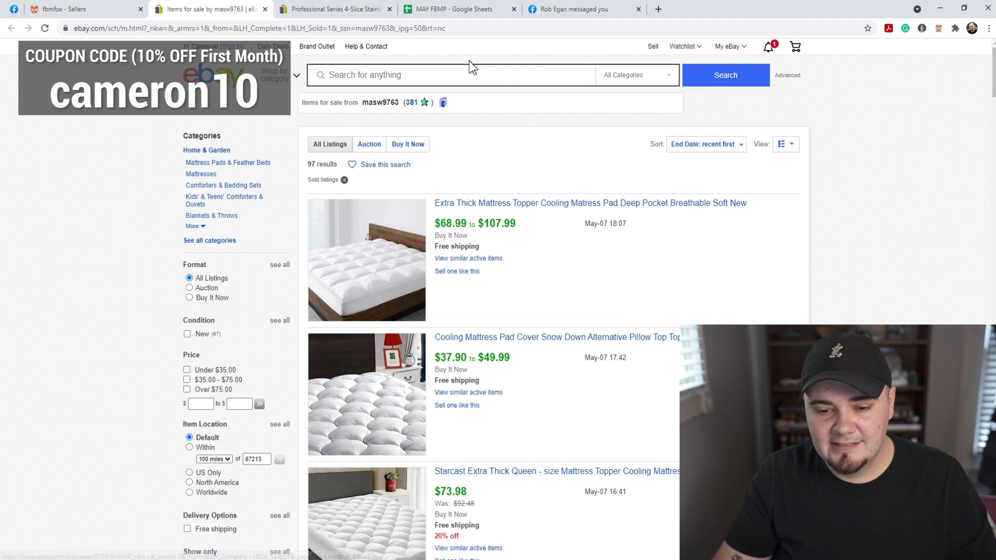
{"action": "scroll", "coordinate": [540, 400], "scroll_direction": "down", "scroll_amount": 5}
{"action": "scroll", "coordinate": [511, 350], "scroll_direction": "down", "scroll_amount": 17}
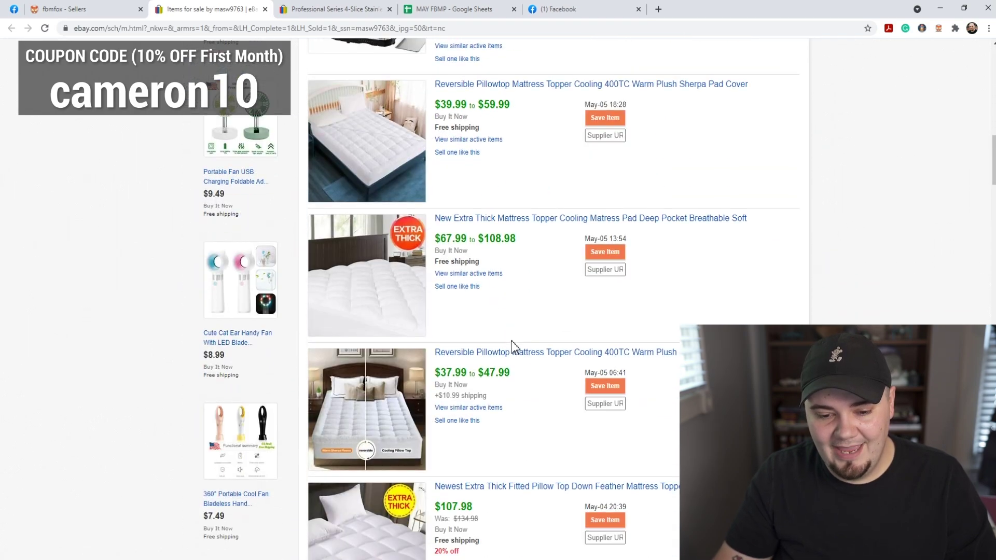
{"action": "scroll", "coordinate": [509, 351], "scroll_direction": "up", "scroll_amount": 8}
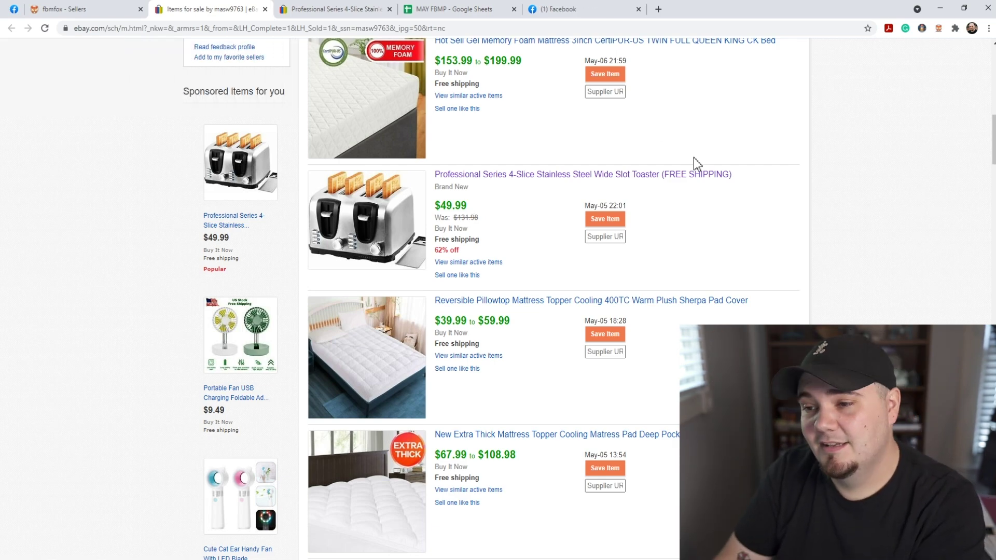
{"action": "scroll", "coordinate": [690, 176], "scroll_direction": "up", "scroll_amount": 8}
{"action": "scroll", "coordinate": [691, 182], "scroll_direction": "up", "scroll_amount": 5}
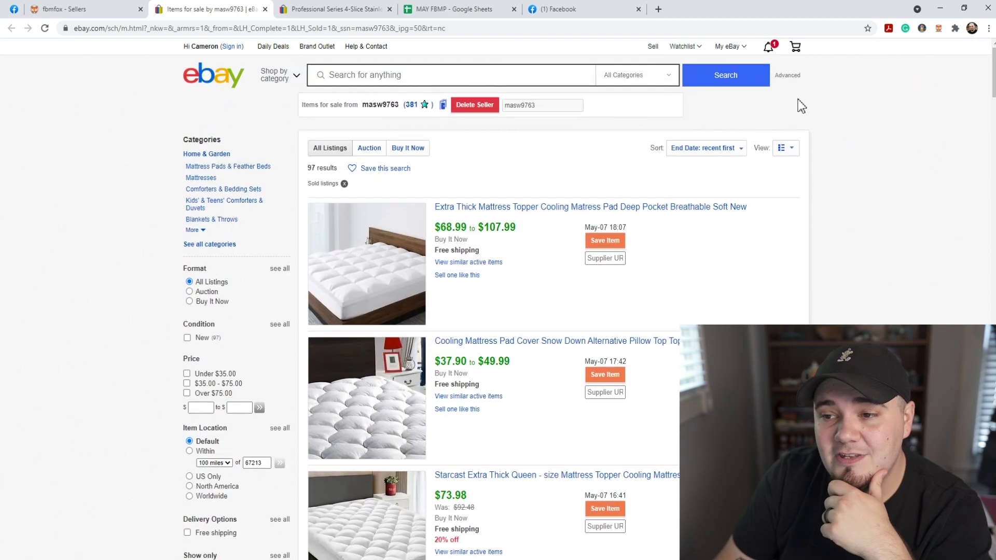
Step: Run an FBMFOX Research search on the seller's sold listings with a minimum of 15 sales and a maximum of 6 competitors
{"action": "left_click", "coordinate": [938, 28]}
{"action": "left_click", "coordinate": [832, 148]}
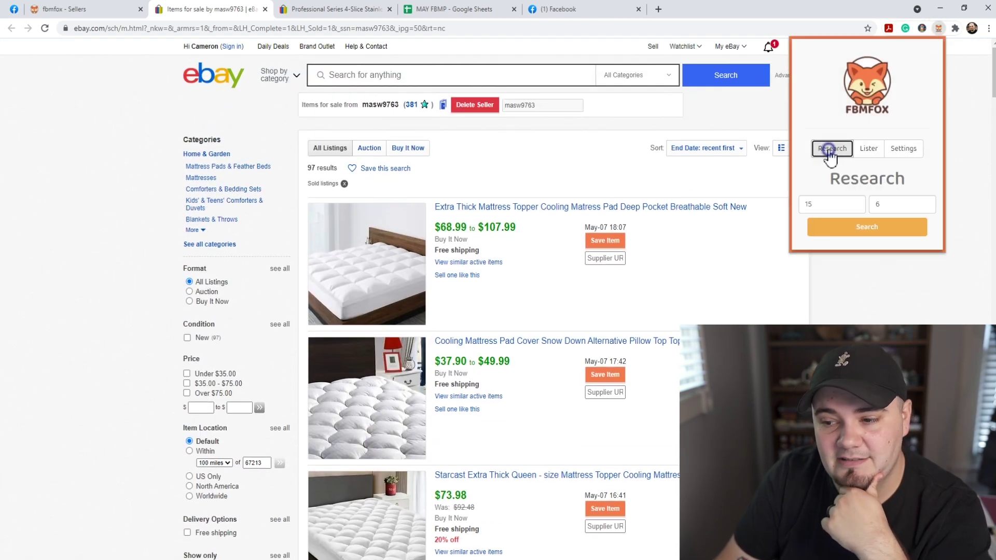
{"action": "double_click", "coordinate": [834, 206]}
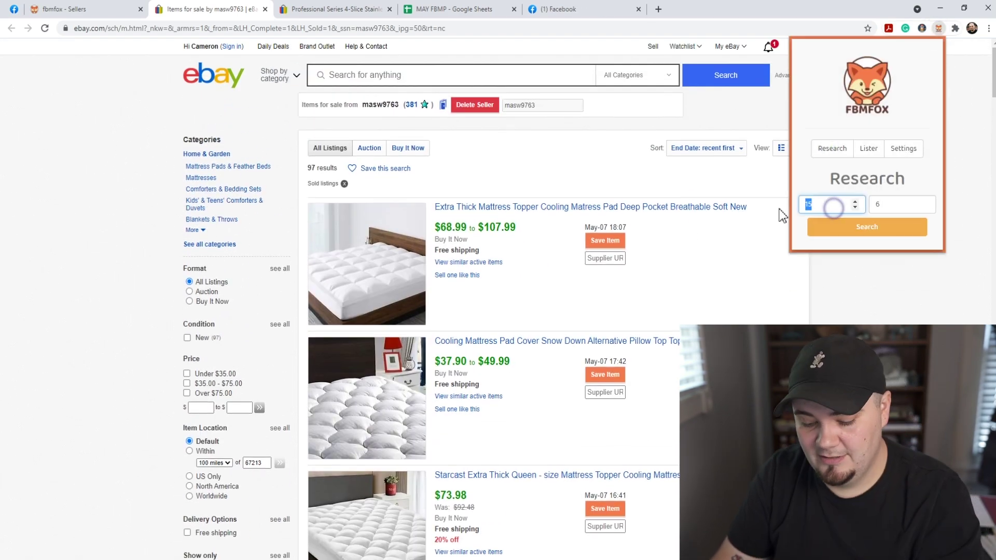
{"action": "double_click", "coordinate": [911, 208]}
{"action": "key", "text": "BackSpace"}
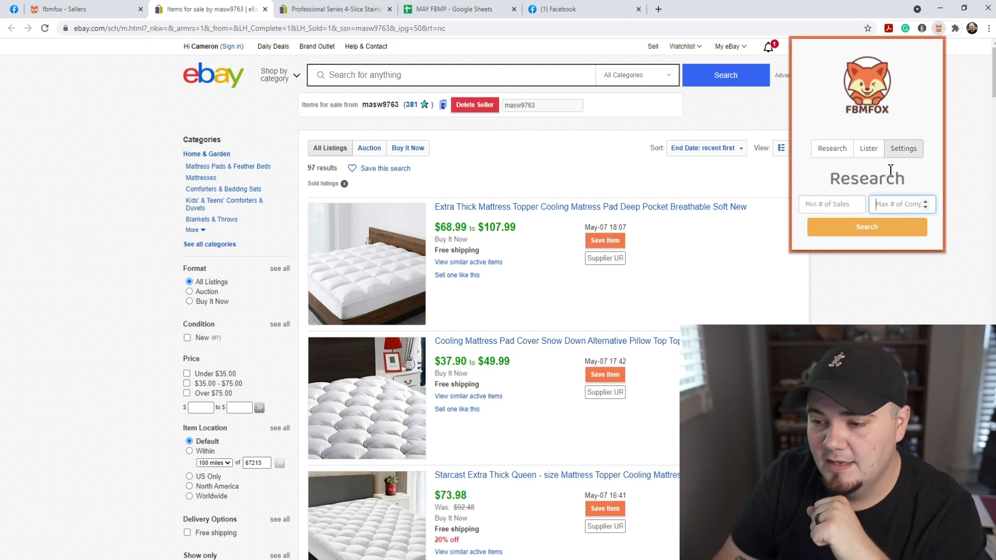
{"action": "left_click", "coordinate": [842, 206]}
{"action": "type", "text": "15"}
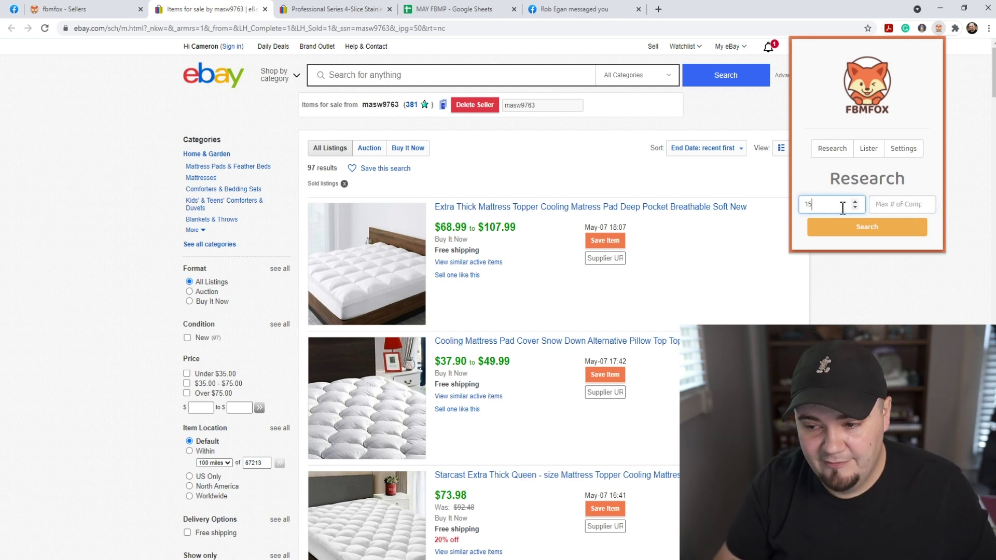
{"action": "left_click", "coordinate": [904, 203]}
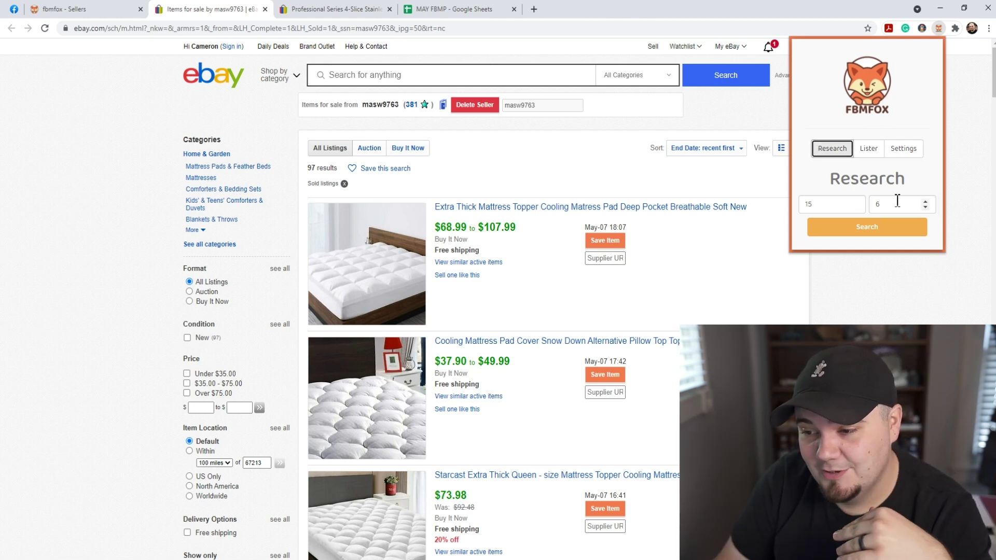
{"action": "left_click", "coordinate": [879, 227]}
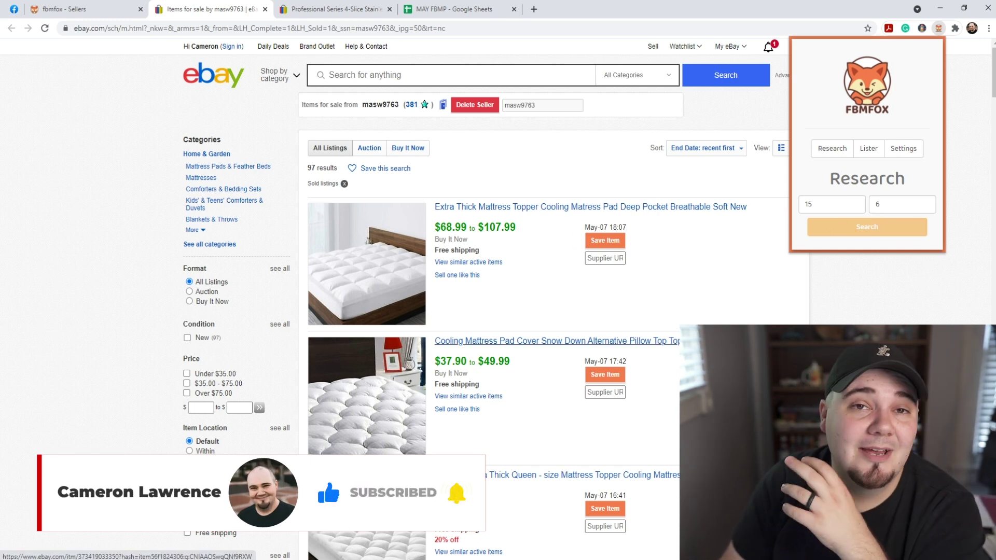
Step: Examine the seller's sold listings for highlighted products that meet the sales and competitor criteria
{"action": "scroll", "coordinate": [492, 312], "scroll_direction": "down", "scroll_amount": 9}
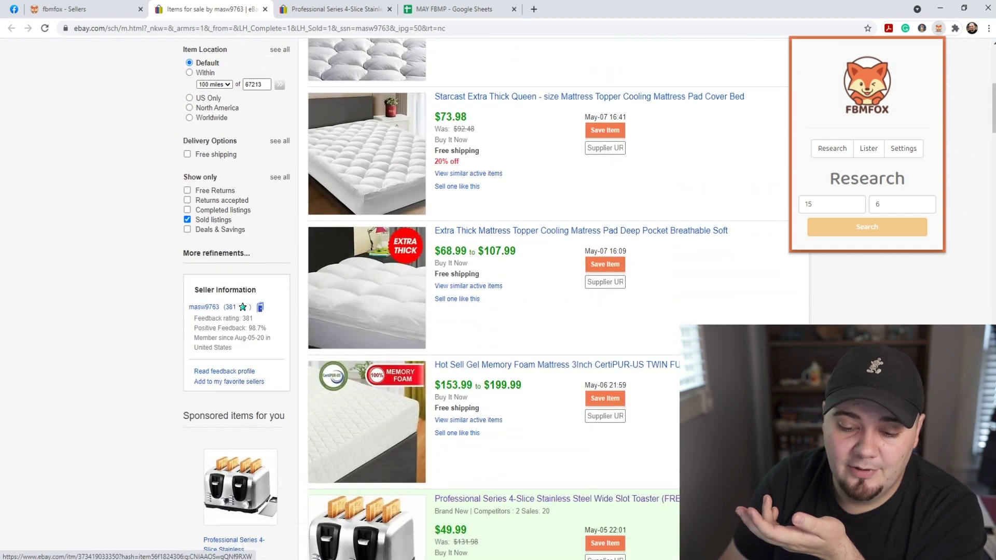
{"action": "scroll", "coordinate": [493, 311], "scroll_direction": "down", "scroll_amount": 4}
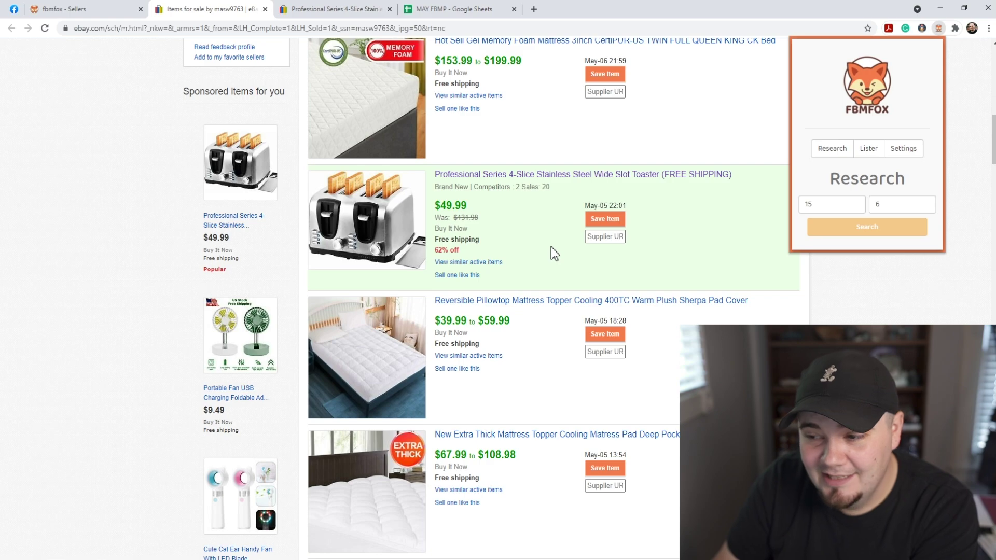
{"action": "scroll", "coordinate": [551, 247], "scroll_direction": "down", "scroll_amount": 10}
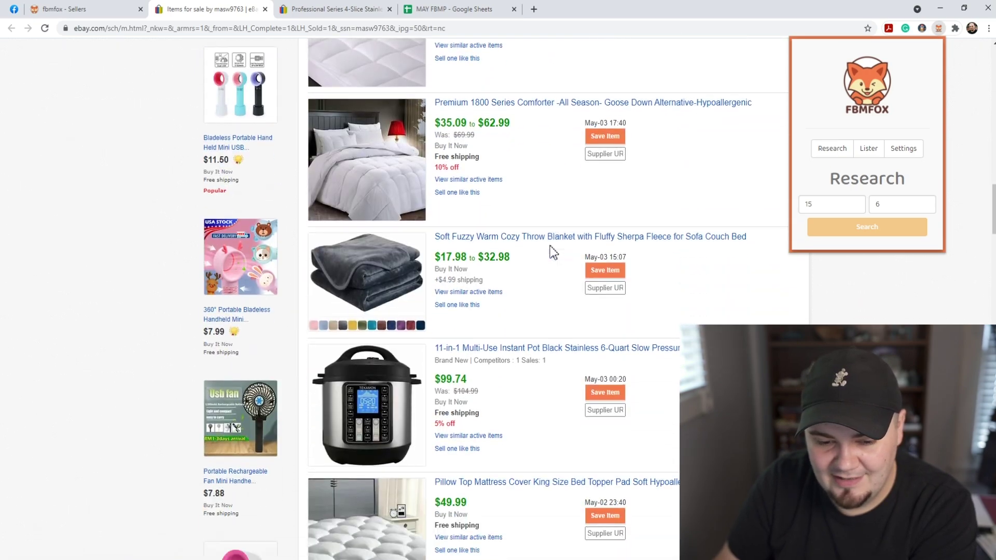
{"action": "scroll", "coordinate": [550, 246], "scroll_direction": "down", "scroll_amount": 20}
{"action": "scroll", "coordinate": [545, 247], "scroll_direction": "down", "scroll_amount": 10}
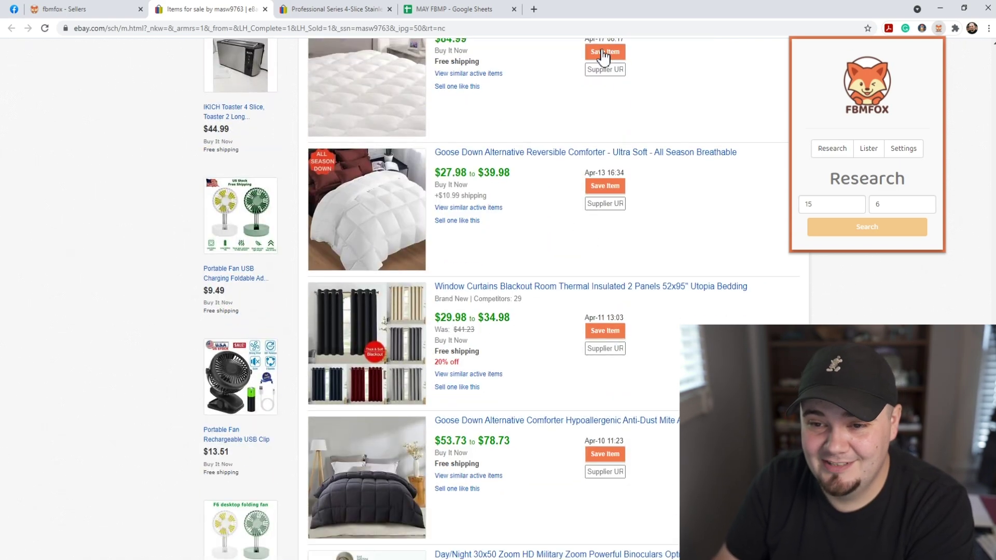
{"action": "scroll", "coordinate": [536, 409], "scroll_direction": "down", "scroll_amount": 20}
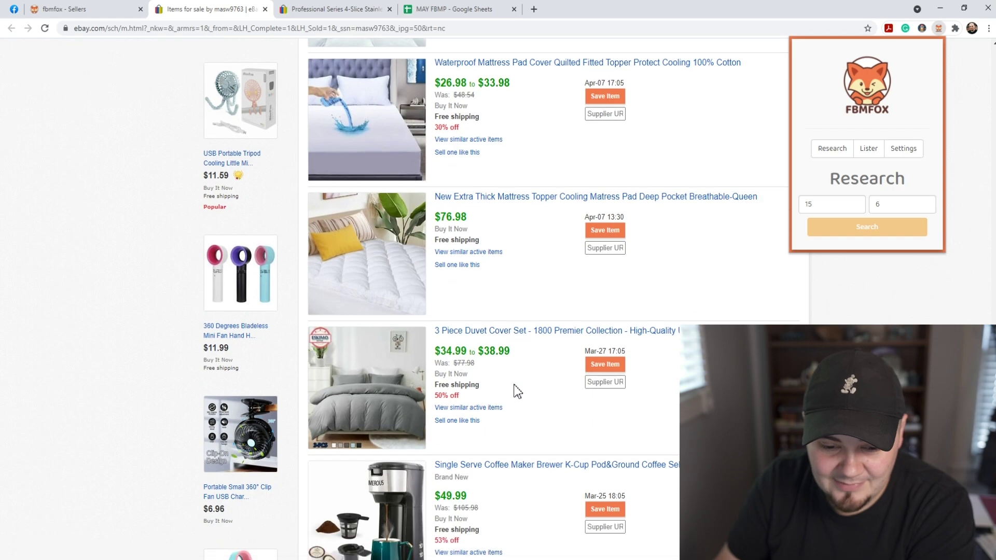
{"action": "scroll", "coordinate": [517, 391], "scroll_direction": "down", "scroll_amount": 6}
{"action": "scroll", "coordinate": [513, 391], "scroll_direction": "up", "scroll_amount": 20}
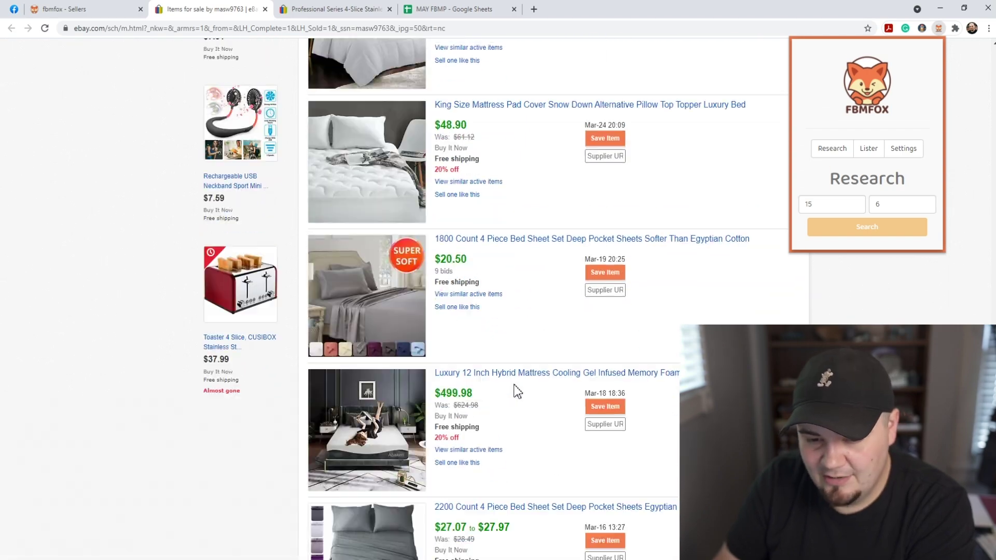
{"action": "scroll", "coordinate": [518, 389], "scroll_direction": "up", "scroll_amount": 20}
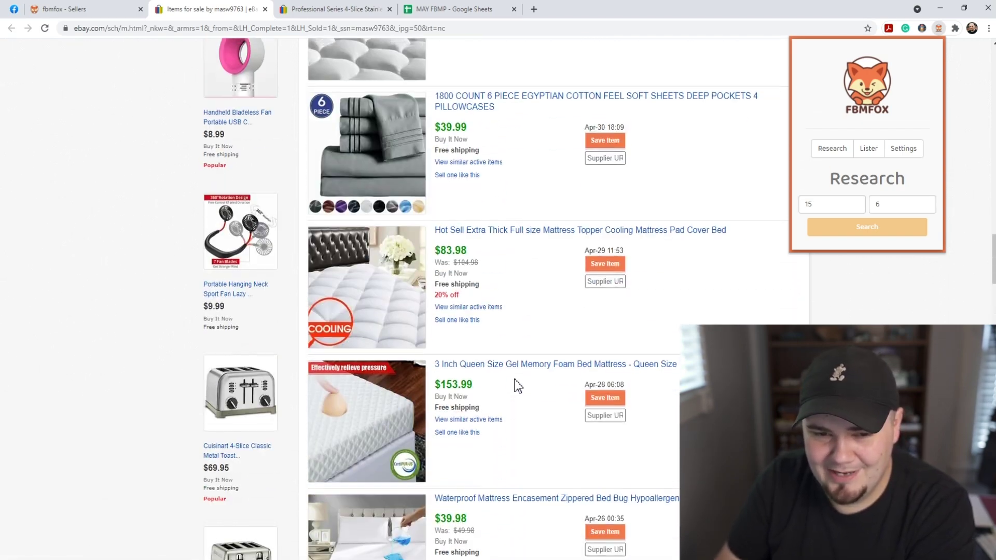
{"action": "scroll", "coordinate": [516, 385], "scroll_direction": "up", "scroll_amount": 12}
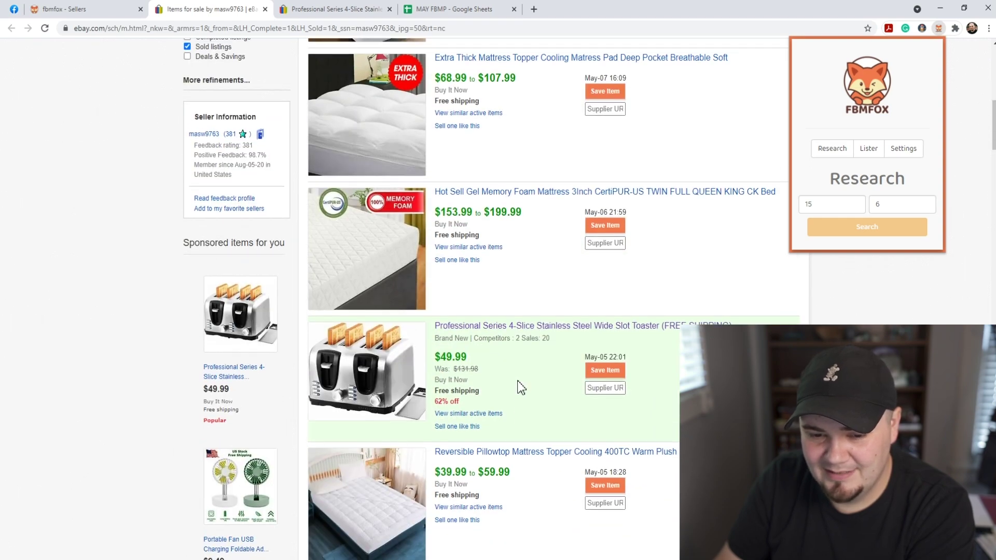
Step: Save the Professional Series 4-Slice Stainless Steel Wide Slot Toaster from the sold listings as an FBMFOX item
{"action": "scroll", "coordinate": [583, 385], "scroll_direction": "down", "scroll_amount": 3}
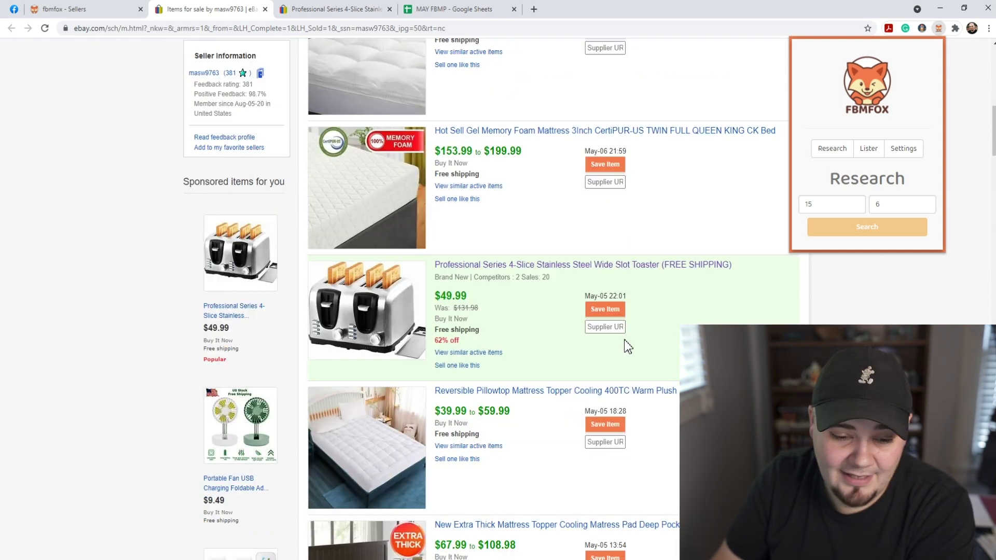
{"action": "left_click", "coordinate": [618, 311]}
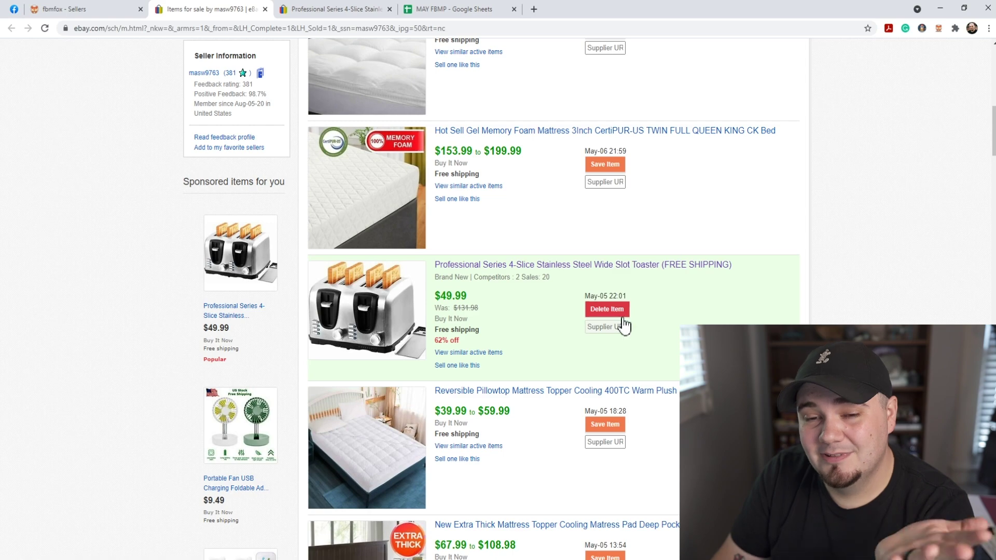
{"action": "scroll", "coordinate": [641, 263], "scroll_direction": "up", "scroll_amount": 5}
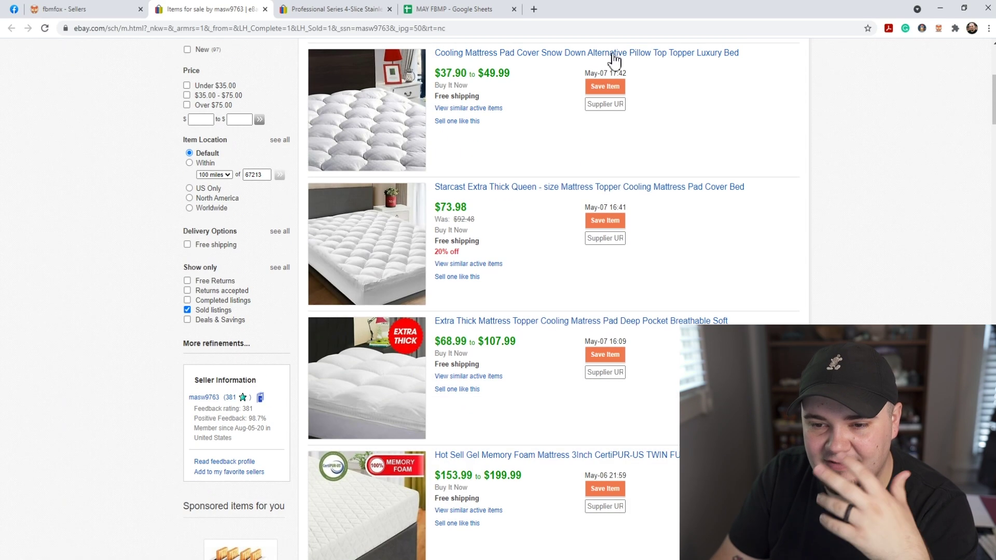
{"action": "scroll", "coordinate": [616, 440], "scroll_direction": "down", "scroll_amount": 4}
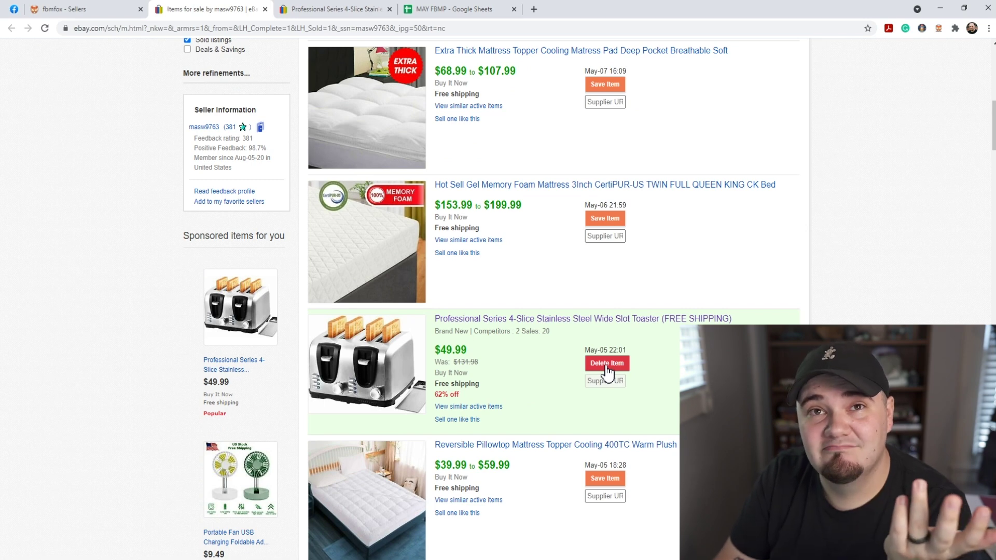
Step: Go from the FBMFOX Lister to Facebook Marketplace's form for creating a new item for sale
{"action": "left_click", "coordinate": [939, 29]}
{"action": "left_click", "coordinate": [865, 154]}
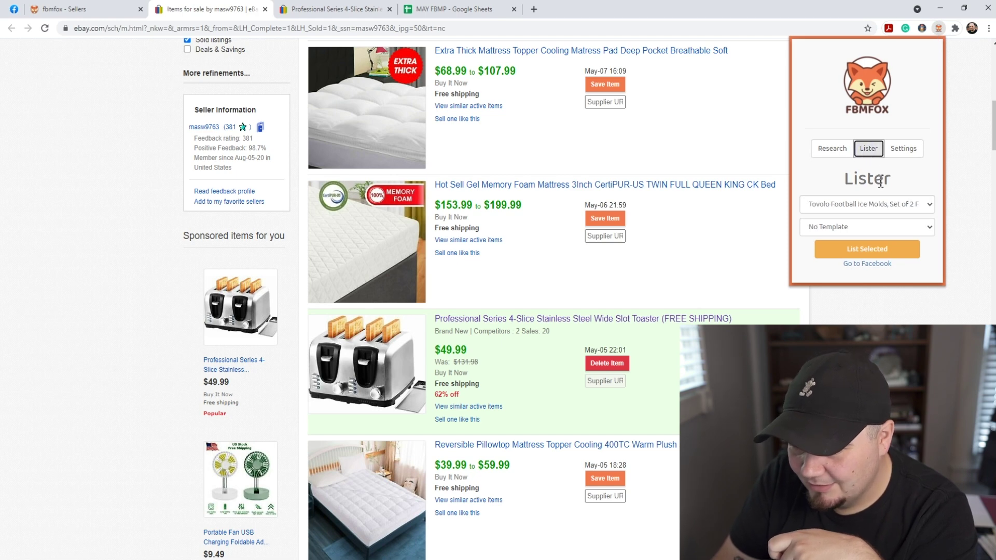
{"action": "left_click", "coordinate": [870, 263]}
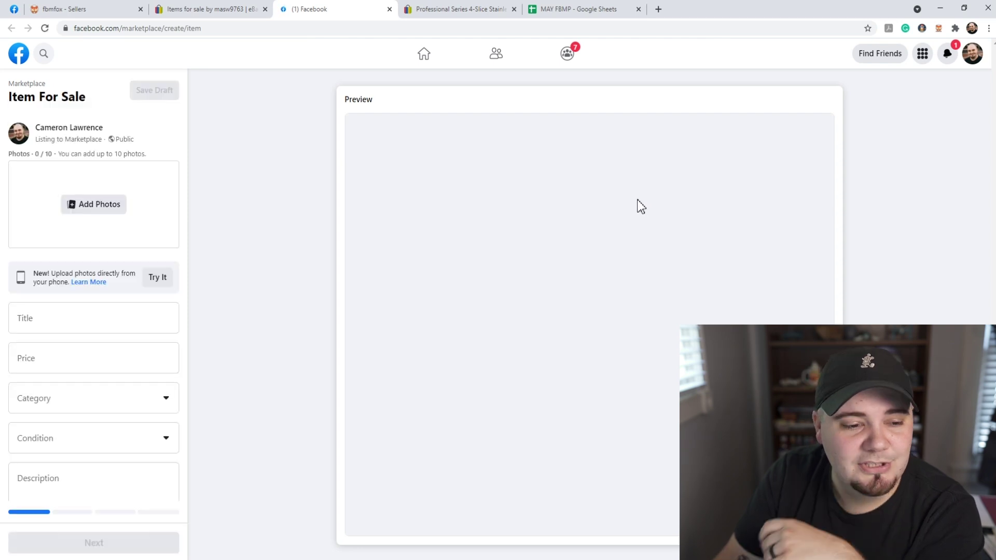
Step: Fill the Marketplace form through the FBMFOX Lister with the Professional Series 4-Slice Stainless Steel Wide Slot Toaster item and the 50% template
{"action": "left_click", "coordinate": [939, 28]}
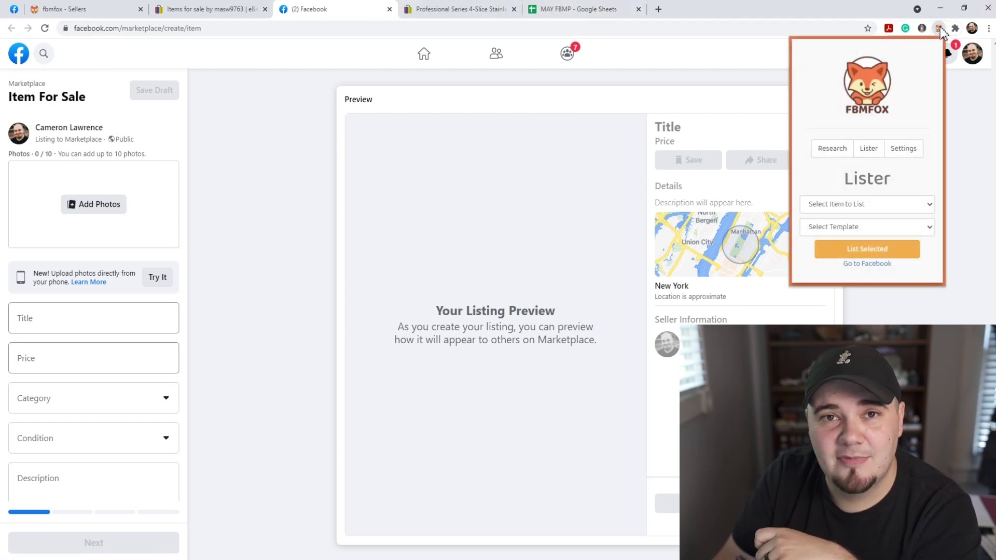
{"action": "left_click", "coordinate": [928, 206]}
{"action": "left_click", "coordinate": [930, 184]}
{"action": "left_click", "coordinate": [870, 148]}
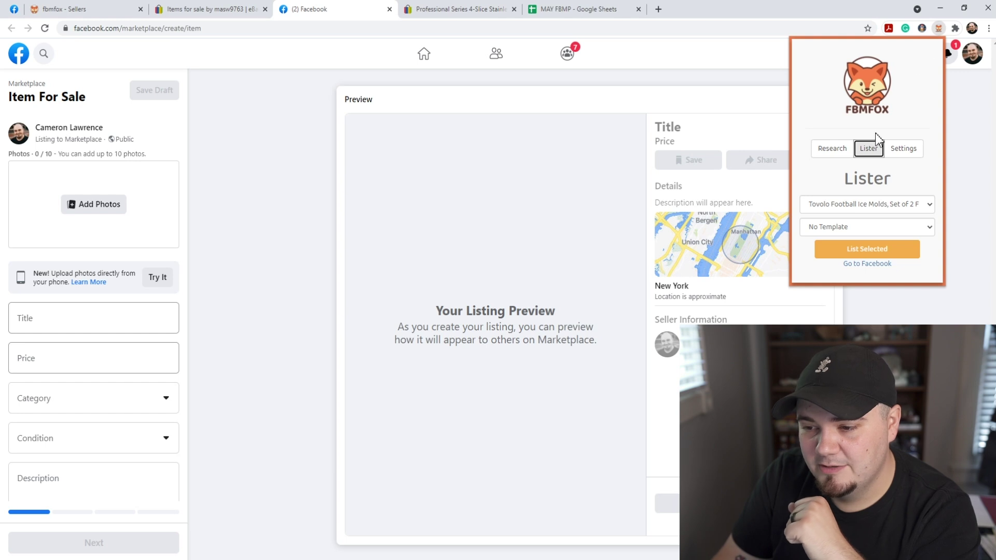
{"action": "left_click", "coordinate": [928, 207]}
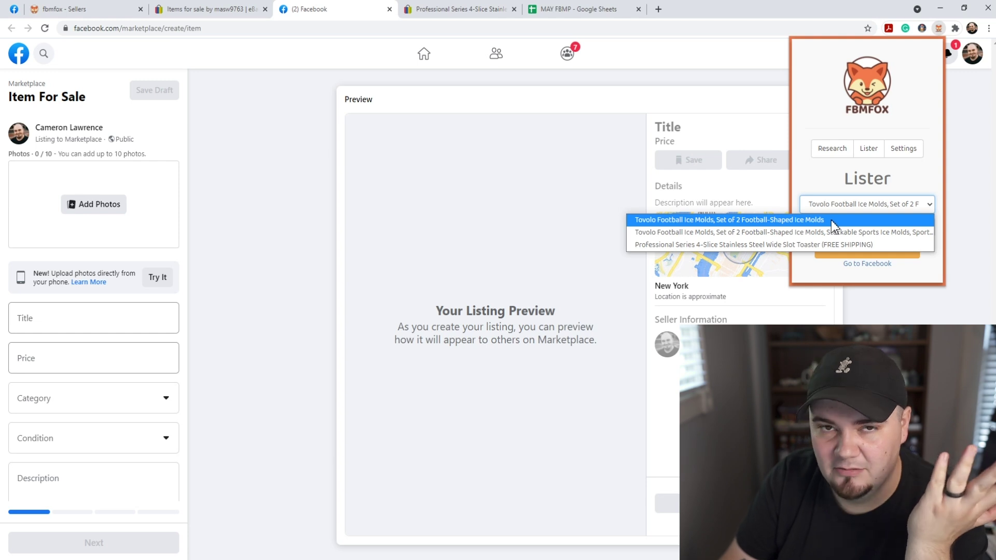
{"action": "left_click", "coordinate": [795, 245]}
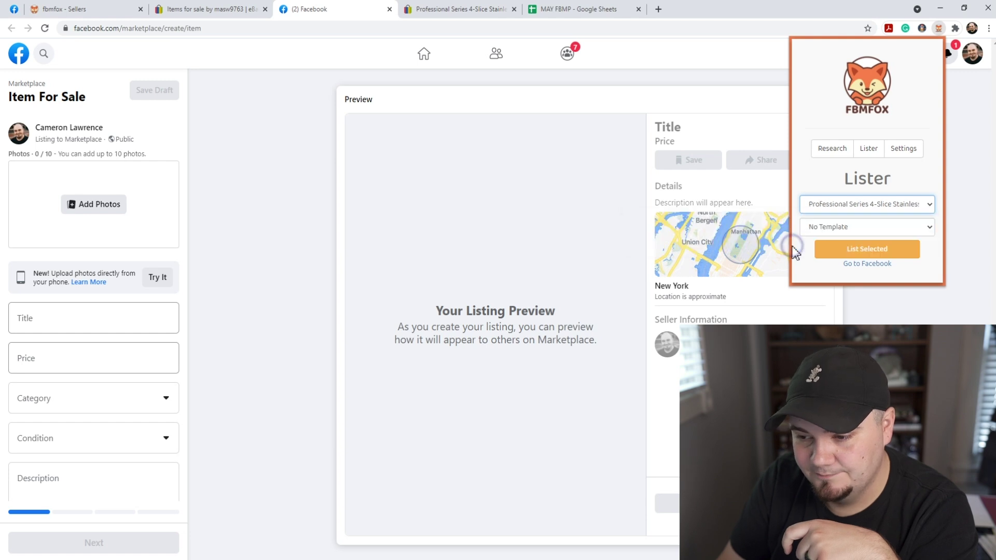
{"action": "left_click", "coordinate": [928, 228]}
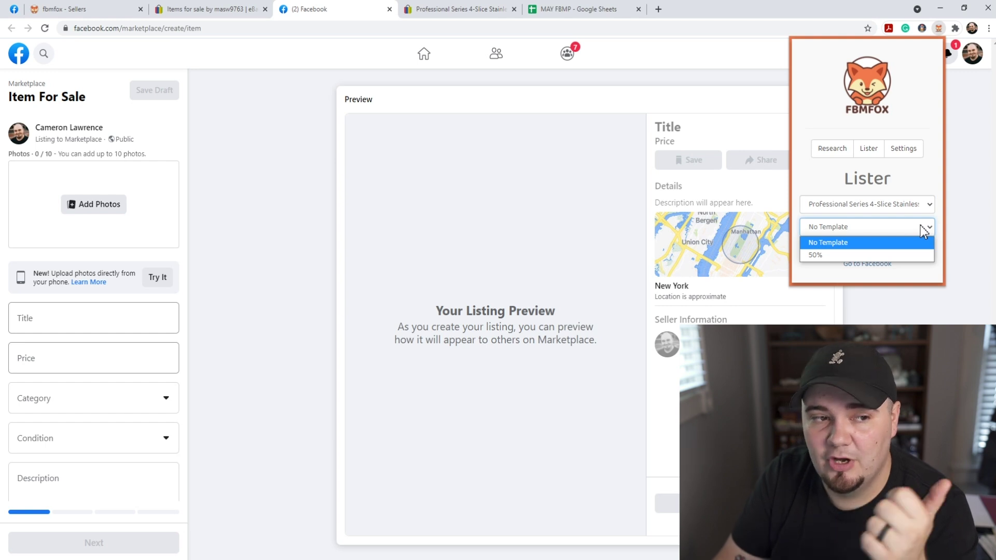
{"action": "left_click", "coordinate": [897, 256]}
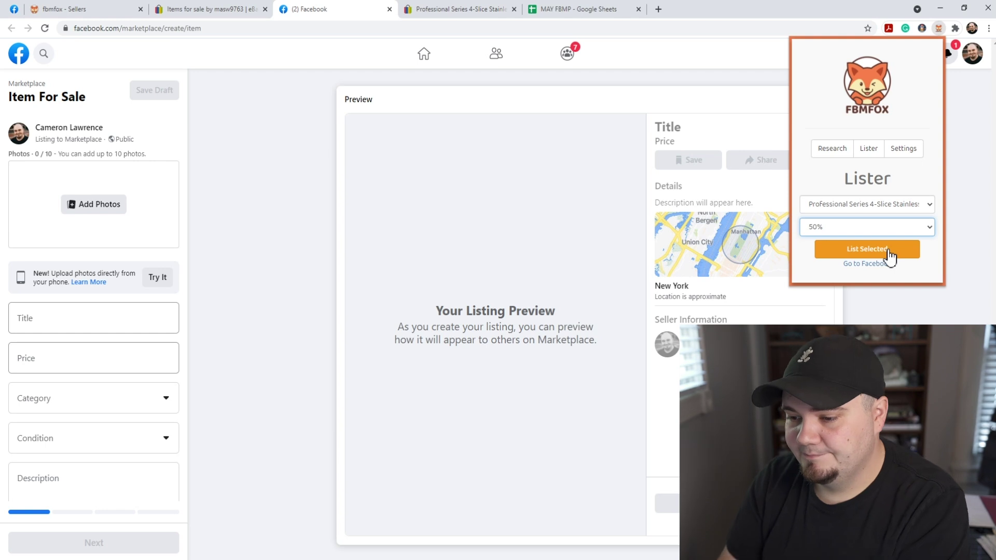
{"action": "left_click", "coordinate": [891, 254]}
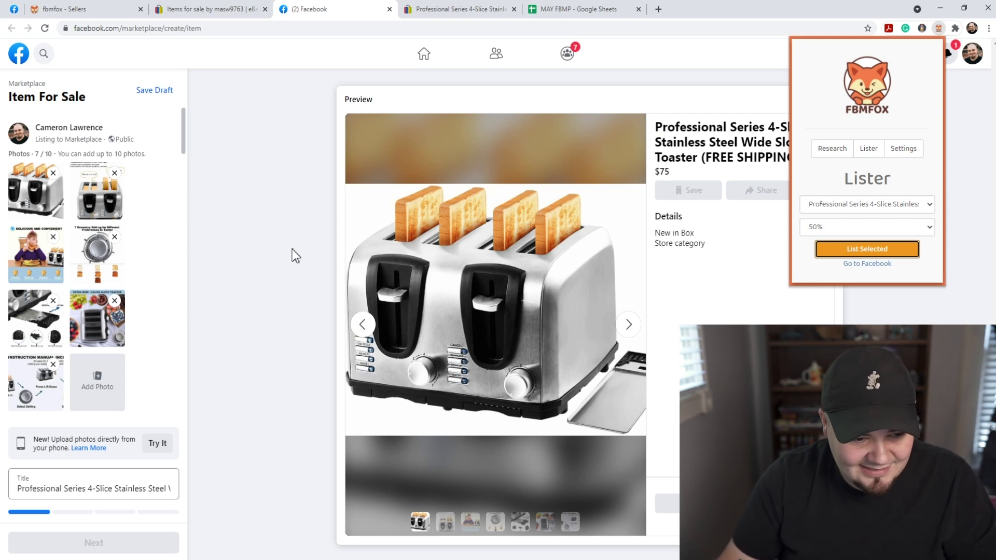
{"action": "left_click", "coordinate": [953, 57]}
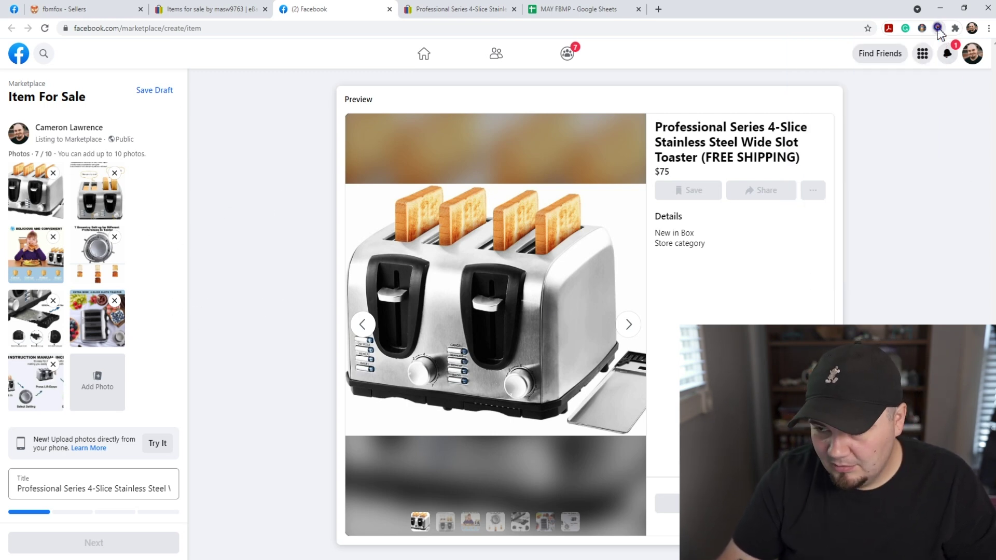
Step: Compare the listing form's filled-in price and details with the toaster's entry among the eBay seller's sold items
{"action": "scroll", "coordinate": [132, 218], "scroll_direction": "down", "scroll_amount": 5}
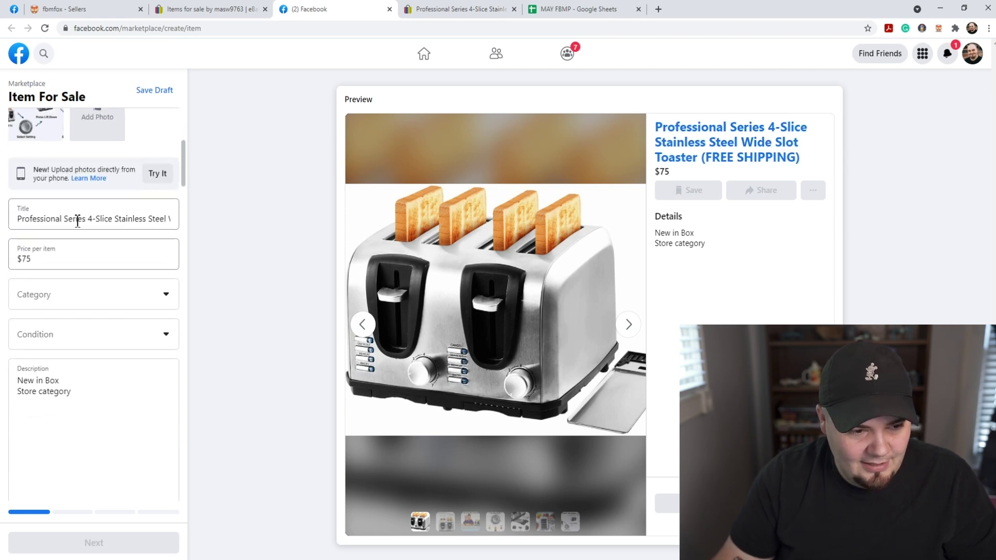
{"action": "left_click", "coordinate": [250, 10]}
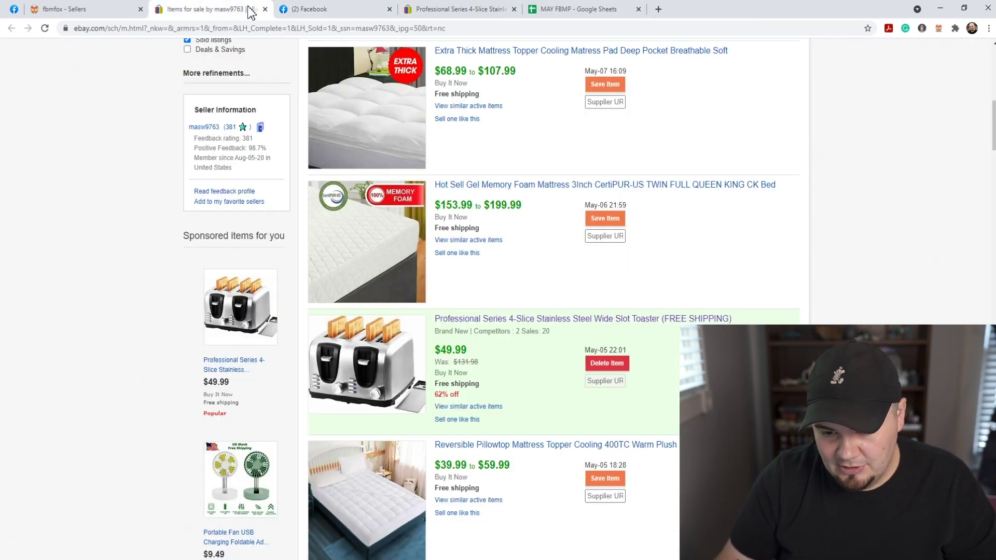
{"action": "left_click", "coordinate": [342, 8]}
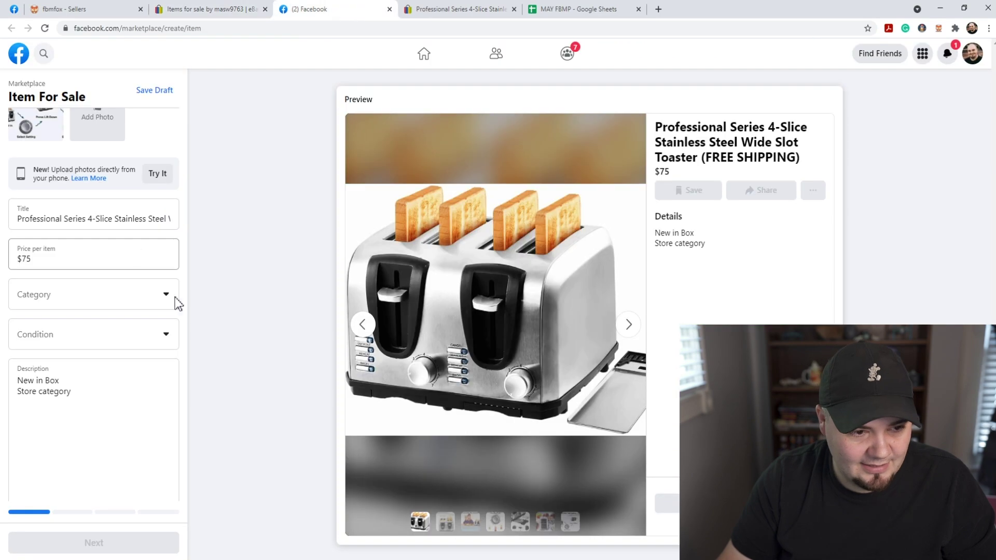
{"action": "scroll", "coordinate": [140, 280], "scroll_direction": "up", "scroll_amount": 5}
{"action": "scroll", "coordinate": [140, 280], "scroll_direction": "down", "scroll_amount": 4}
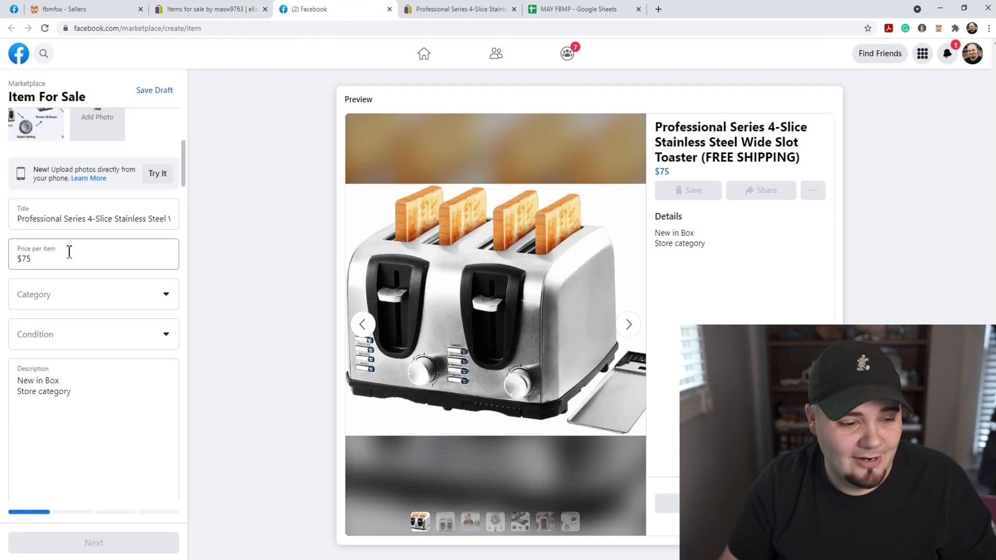
Step: Copy the listing title to the start of the description, separated from "New in Box" by a blank line
{"action": "left_click", "coordinate": [86, 219]}
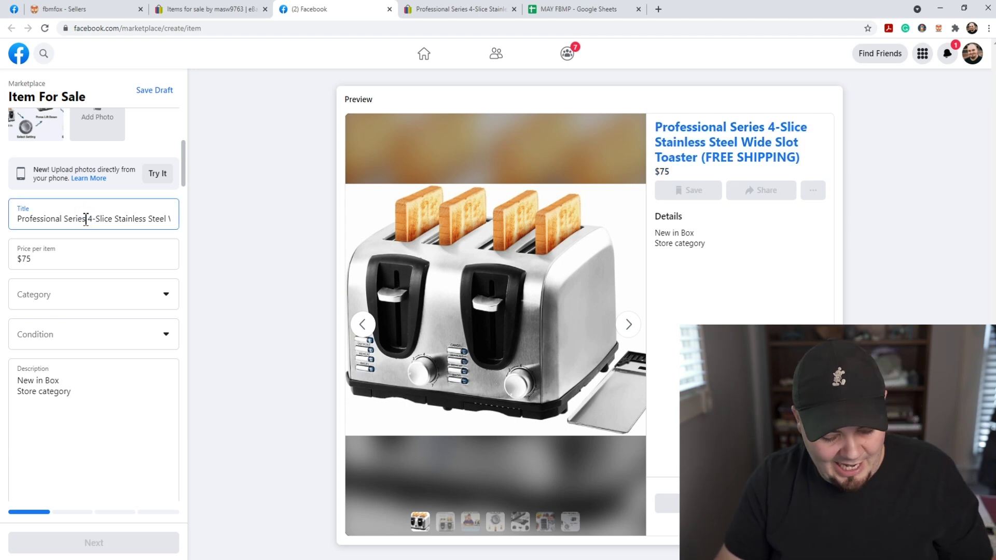
{"action": "key", "text": "ctrl+a"}
{"action": "key", "text": "ctrl+c"}
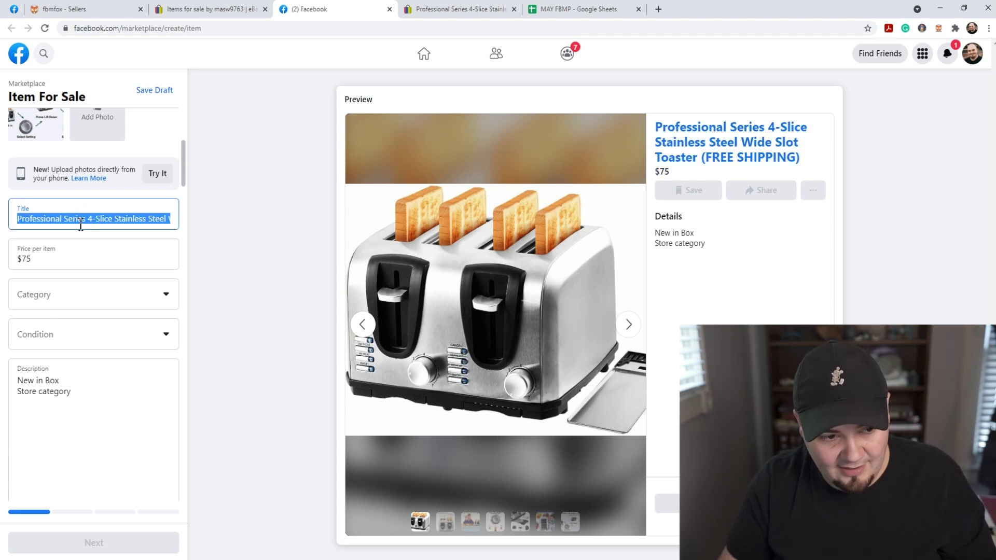
{"action": "scroll", "coordinate": [85, 232], "scroll_direction": "down", "scroll_amount": 4}
{"action": "scroll", "coordinate": [85, 229], "scroll_direction": "up", "scroll_amount": 1}
{"action": "left_click", "coordinate": [85, 228]}
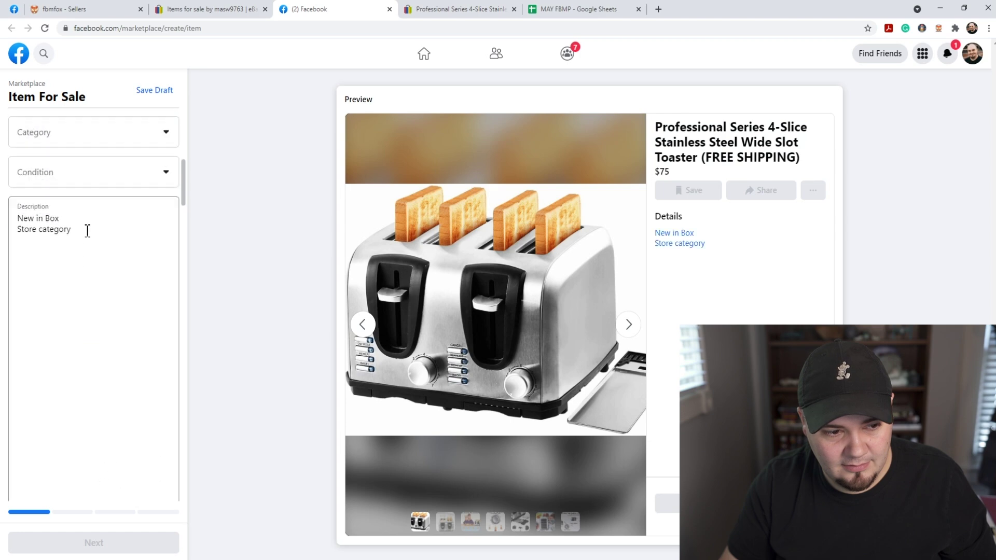
{"action": "left_click", "coordinate": [16, 216]}
{"action": "key", "text": "Return"}
{"action": "key", "text": "Return"}
{"action": "key", "text": "Up"}
{"action": "key", "text": "Up"}
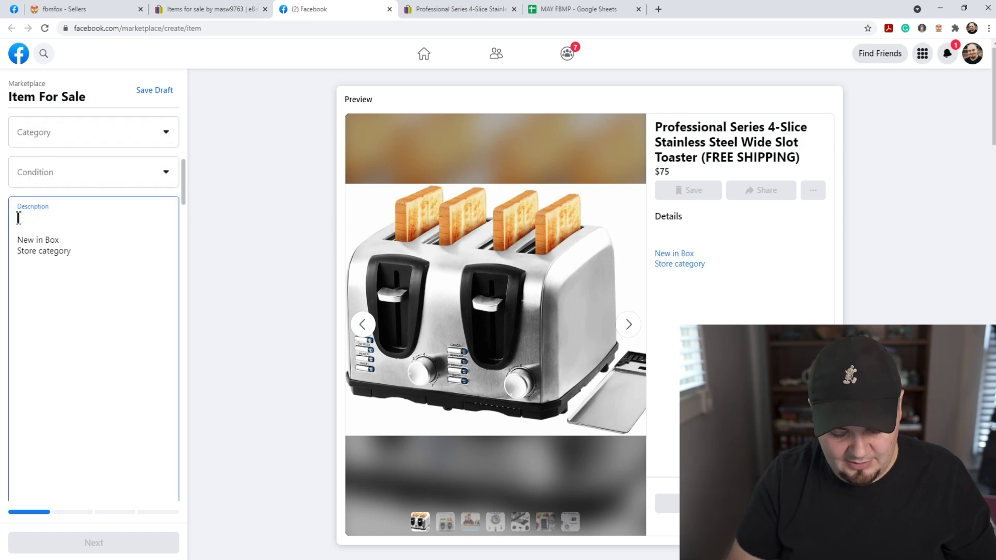
{"action": "key", "text": "ctrl+v"}
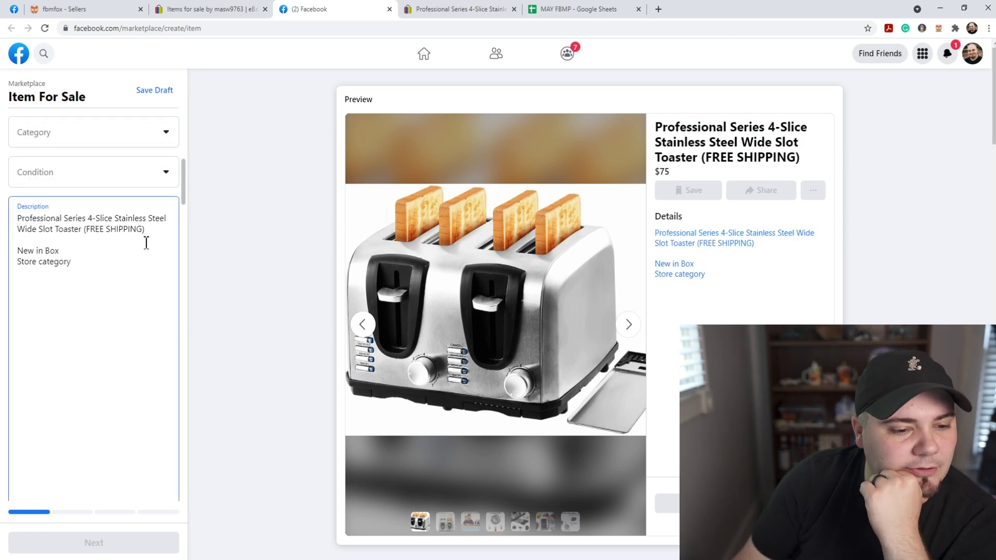
Step: Remove "(FREE SHIPPING)" from the description and move "Professional Series" to its own line below the product name
{"action": "left_click_drag", "start_coordinate": [154, 229], "coordinate": [86, 233]}
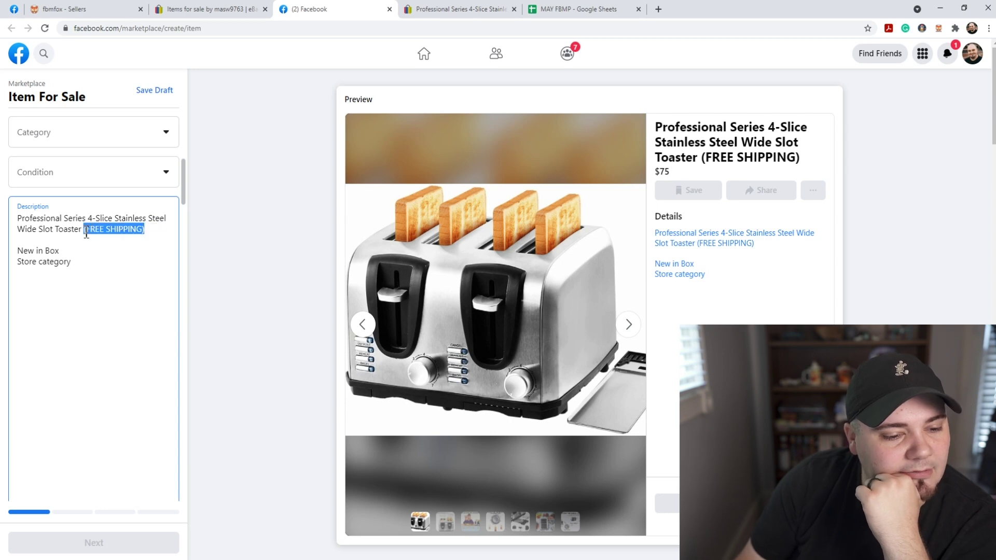
{"action": "key", "text": "BackSpace"}
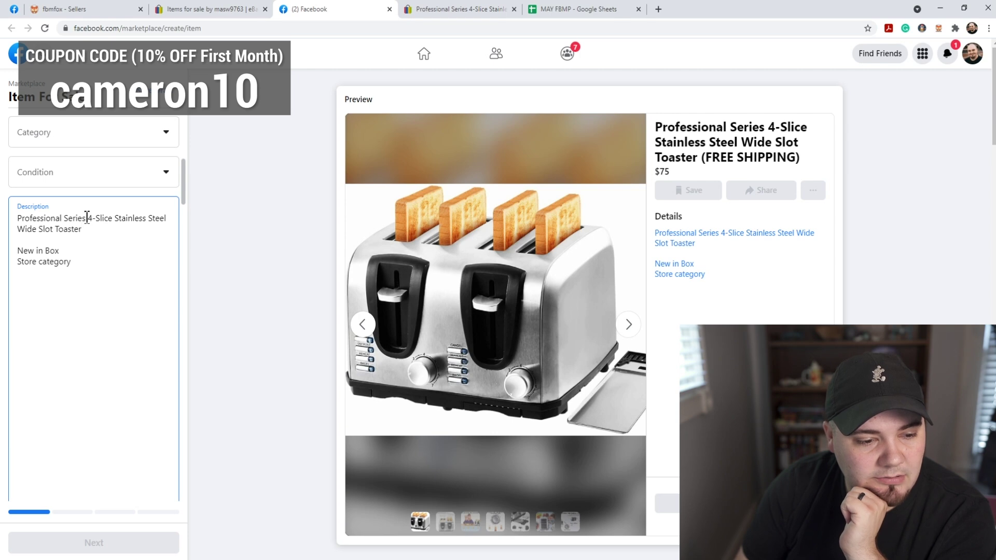
{"action": "left_click_drag", "start_coordinate": [87, 218], "coordinate": [4, 222]}
{"action": "key", "text": "ctrl+c"}
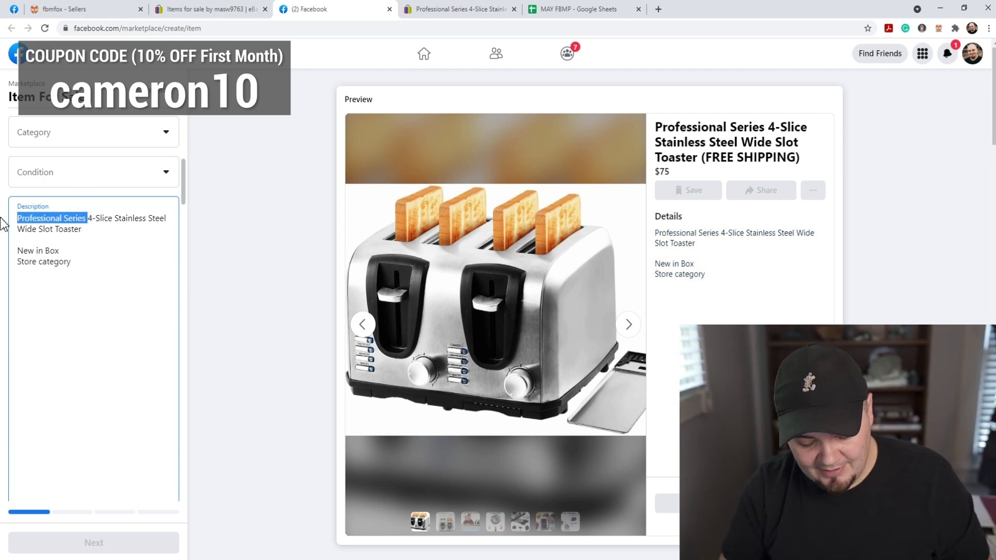
{"action": "key", "text": "BackSpace"}
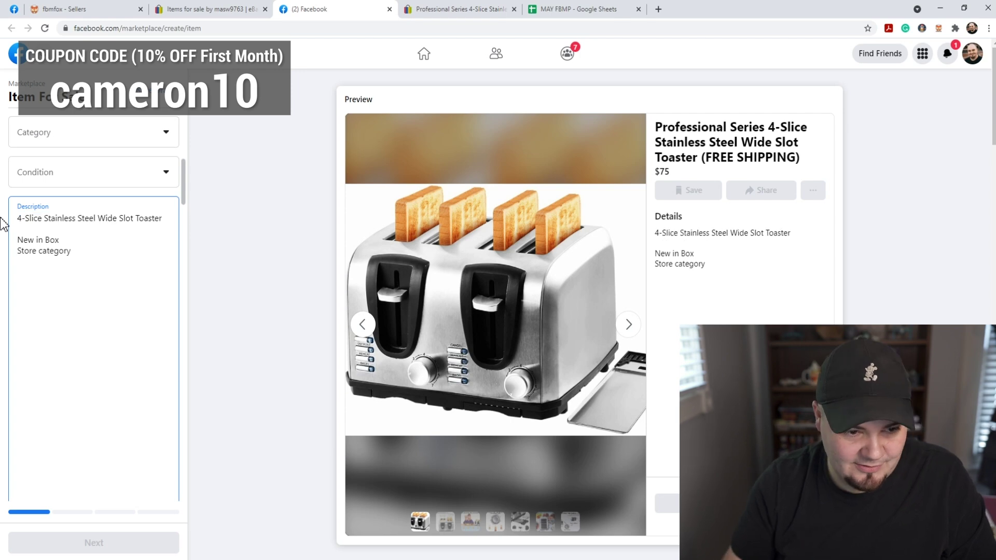
{"action": "left_click", "coordinate": [169, 218]}
{"action": "key", "text": "Return"}
{"action": "key", "text": "ctrl+v"}
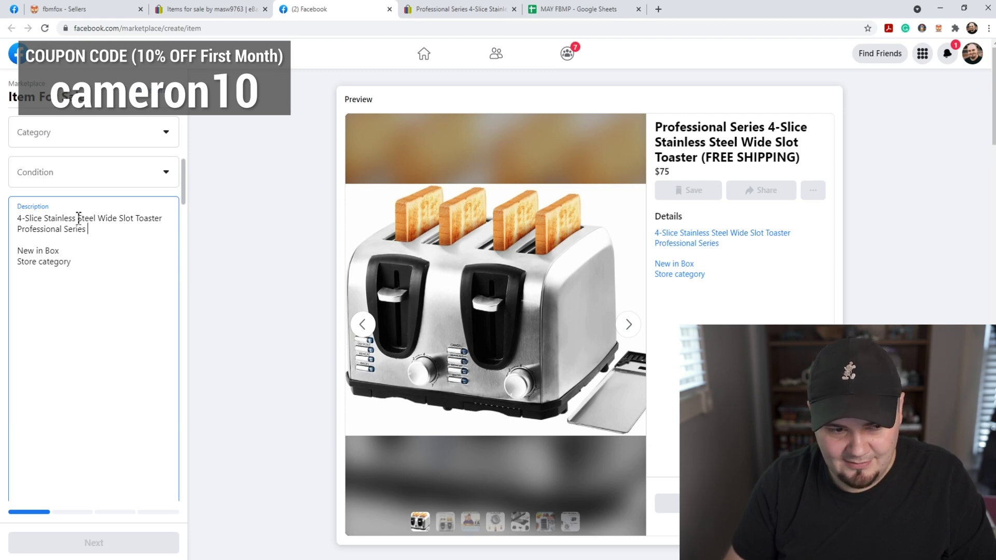
Step: Move "Wide Slot Toaster" in the description so the first line reads "4-Slice Wide Slot Toaster Stainless Steel"
{"action": "left_click_drag", "start_coordinate": [171, 224], "coordinate": [101, 220]}
{"action": "key", "text": "ctrl+c"}
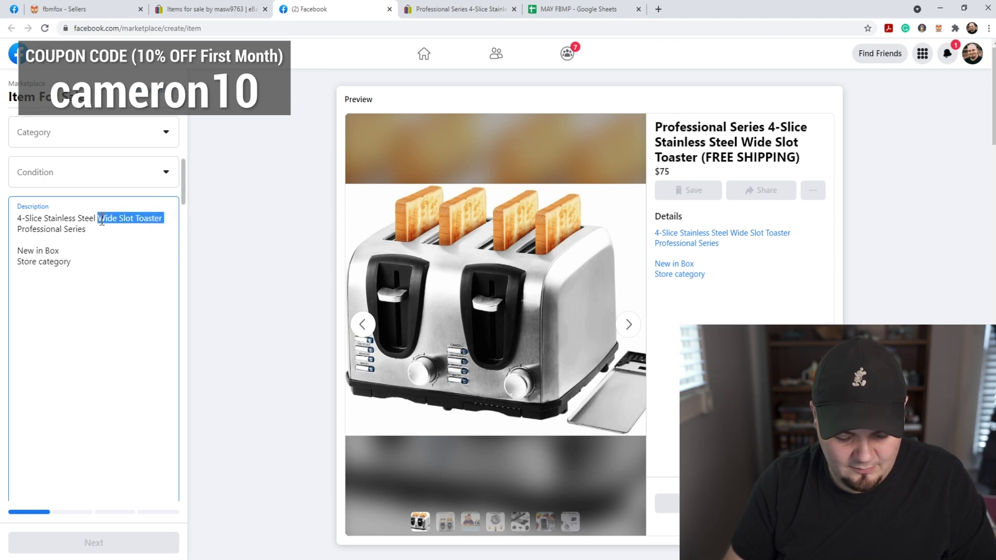
{"action": "key", "text": "BackSpace"}
{"action": "left_click", "coordinate": [46, 217]}
{"action": "key", "text": "ctrl+v"}
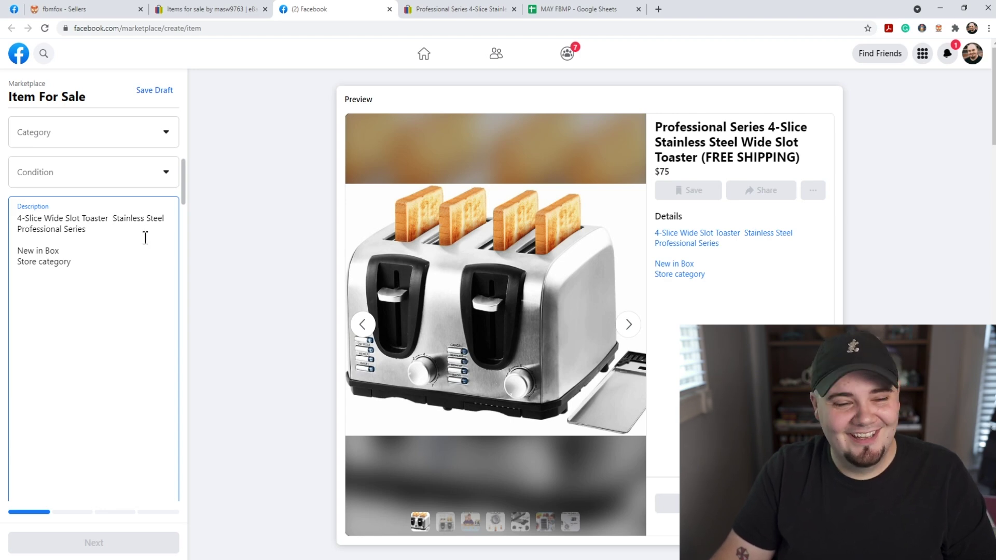
{"action": "key", "text": "BackSpace"}
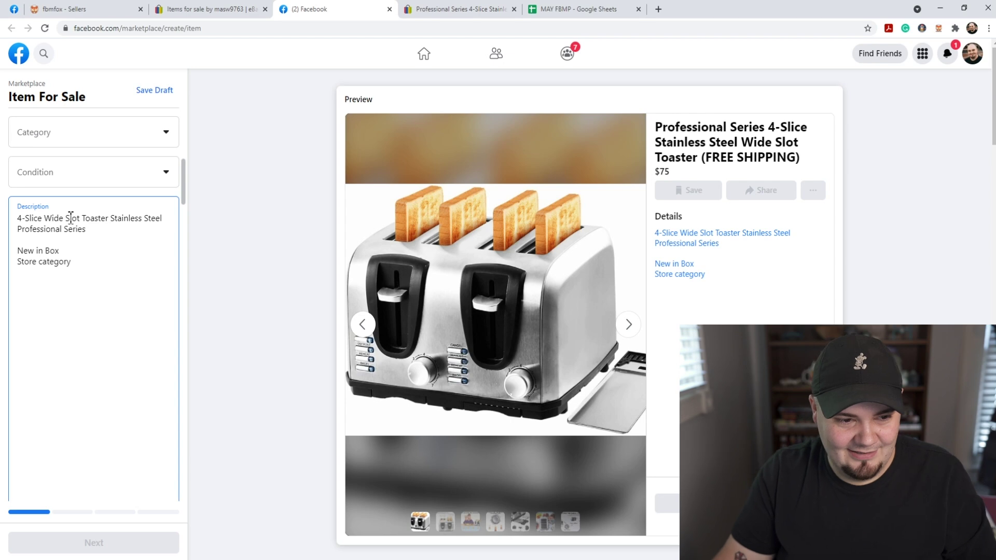
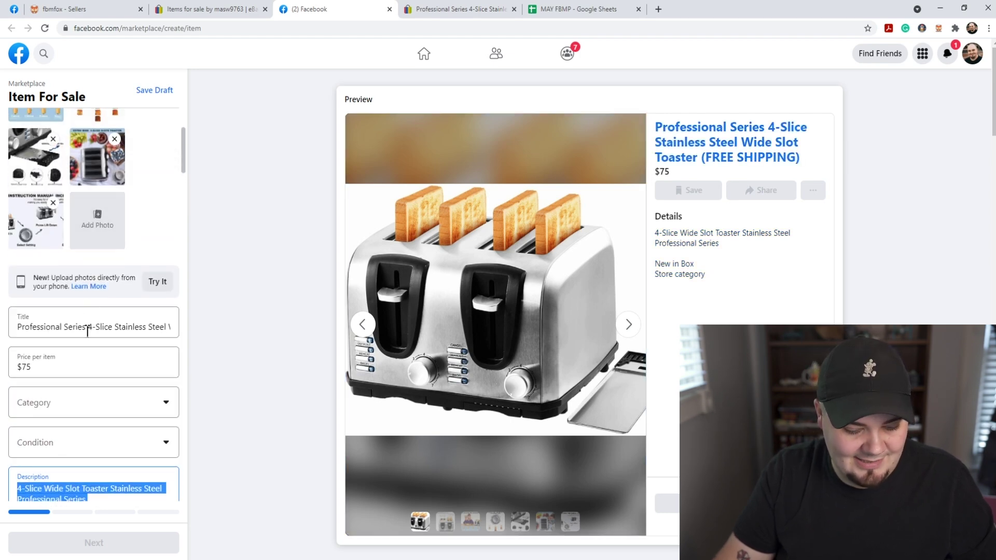
Step: Replace the listing title with "4-Slice Wide Slot Toaster Stainless Steel Professional Series"
{"action": "key", "text": "ctrl+a"}
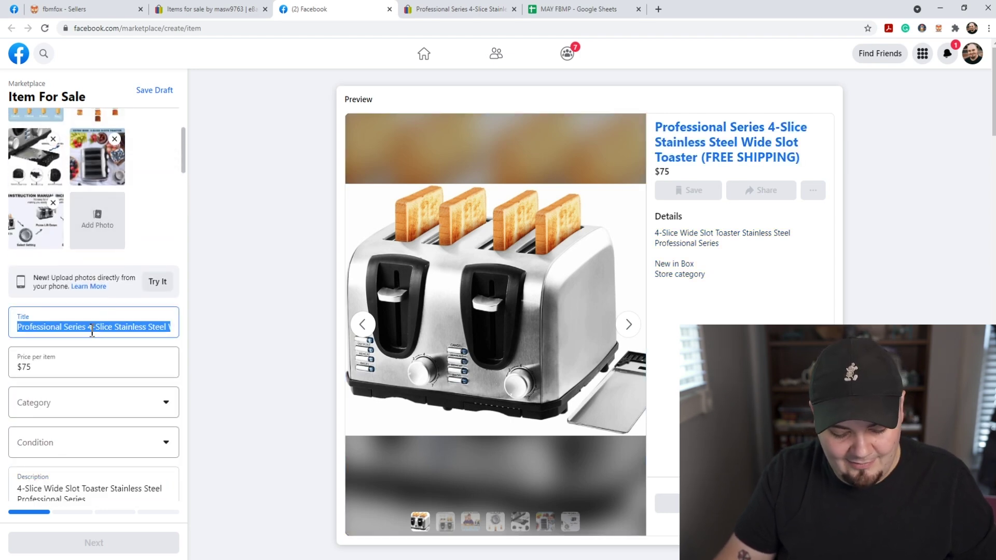
{"action": "type", "text": "4-Slice Wide Slot Toaster Stainless Steel Professional Series"}
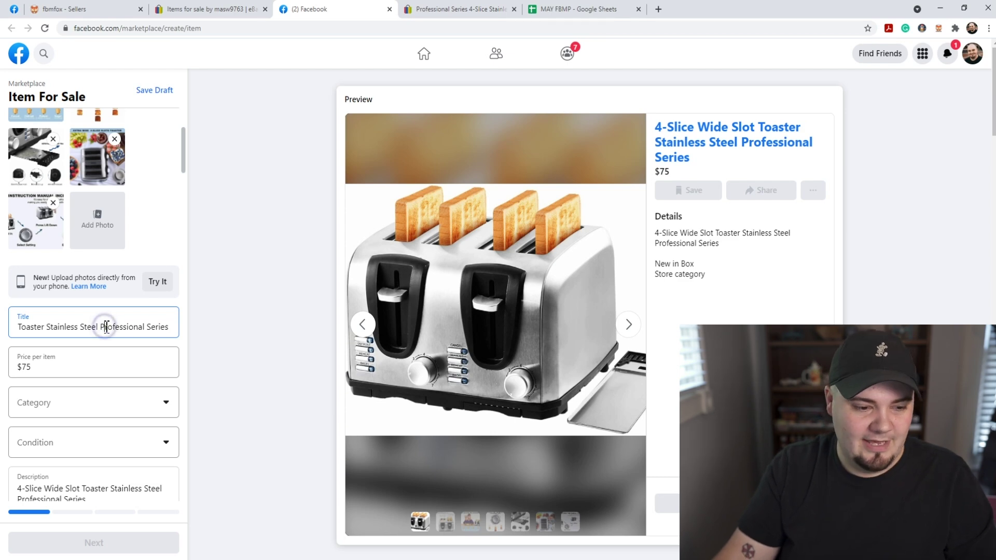
{"action": "left_click", "coordinate": [89, 328]}
{"action": "key", "text": "shift+Home"}
{"action": "left_click", "coordinate": [78, 330]}
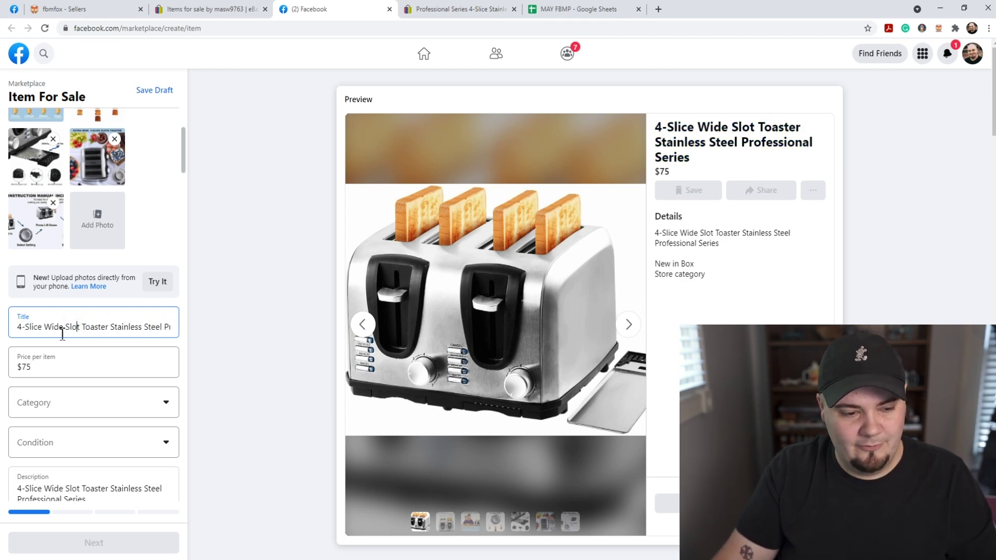
{"action": "scroll", "coordinate": [101, 332], "scroll_direction": "down", "scroll_amount": 2}
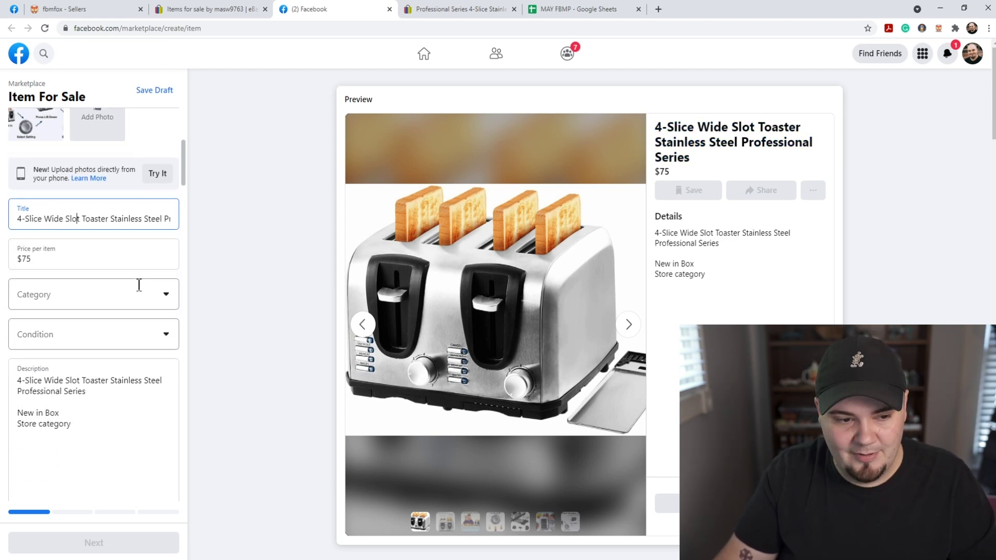
{"action": "scroll", "coordinate": [128, 284], "scroll_direction": "down", "scroll_amount": 1}
{"action": "left_click", "coordinate": [139, 239]}
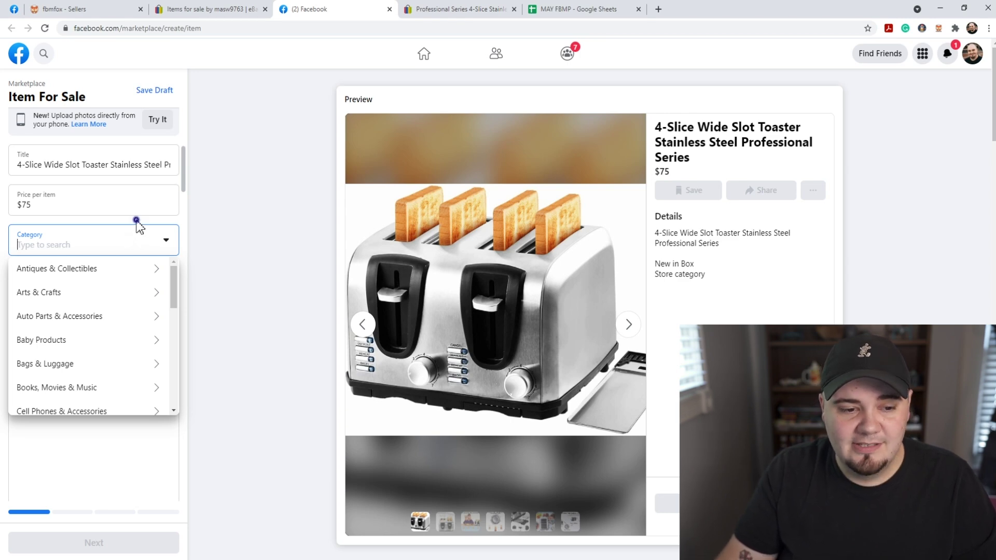
{"action": "left_click", "coordinate": [137, 222]}
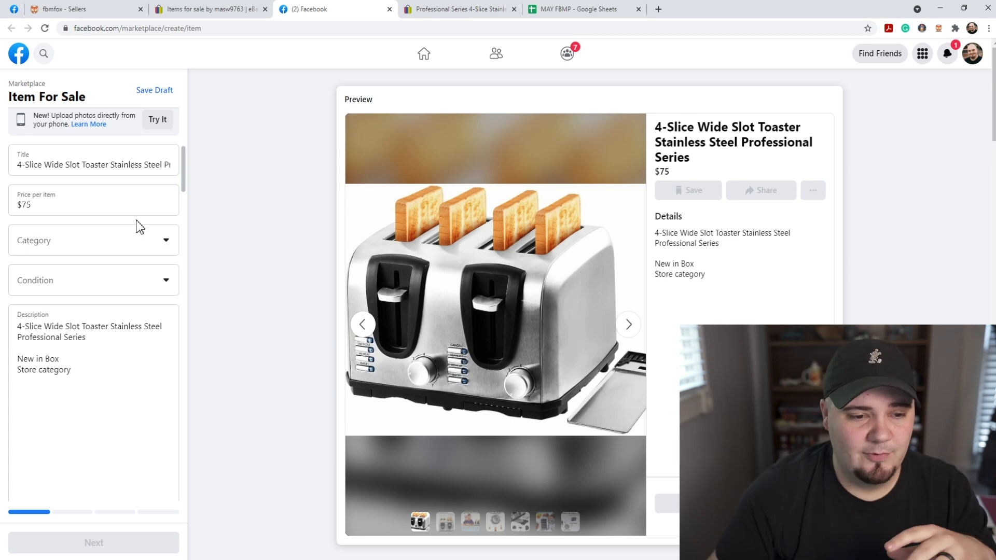
{"action": "scroll", "coordinate": [140, 227], "scroll_direction": "up", "scroll_amount": 5}
{"action": "scroll", "coordinate": [99, 228], "scroll_direction": "down", "scroll_amount": 4}
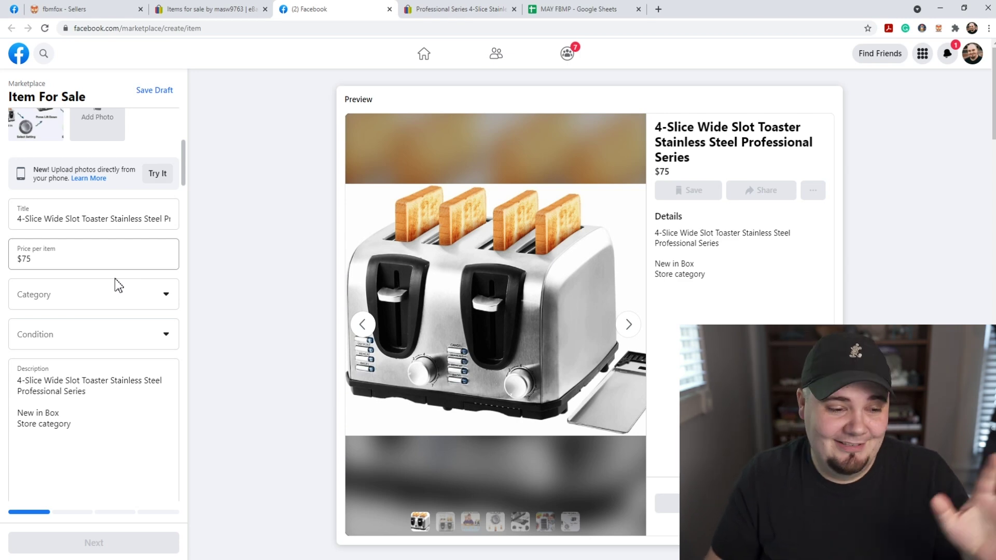
Step: Set the listing's category to Toasters & Toaster Ovens and its condition to New
{"action": "left_click", "coordinate": [104, 293]}
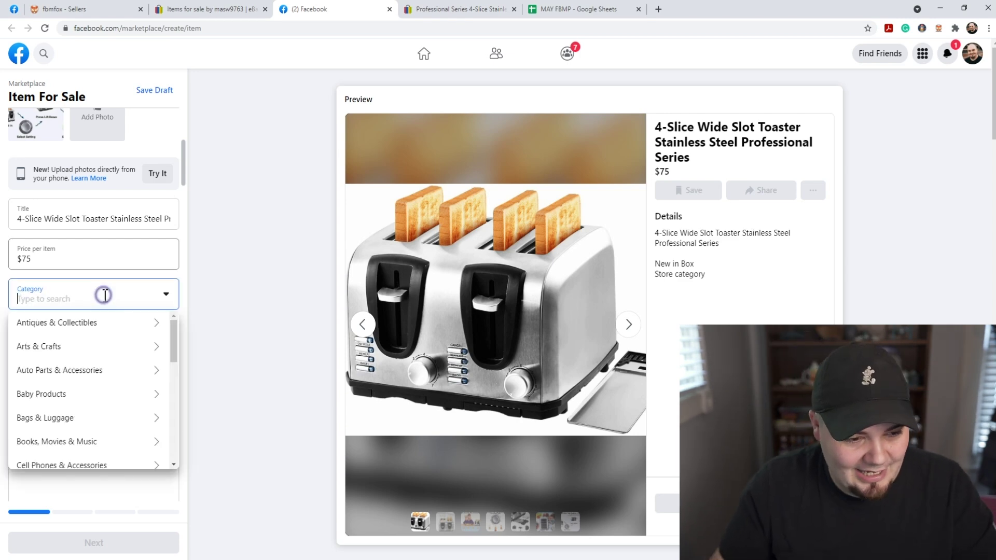
{"action": "type", "text": "toast"}
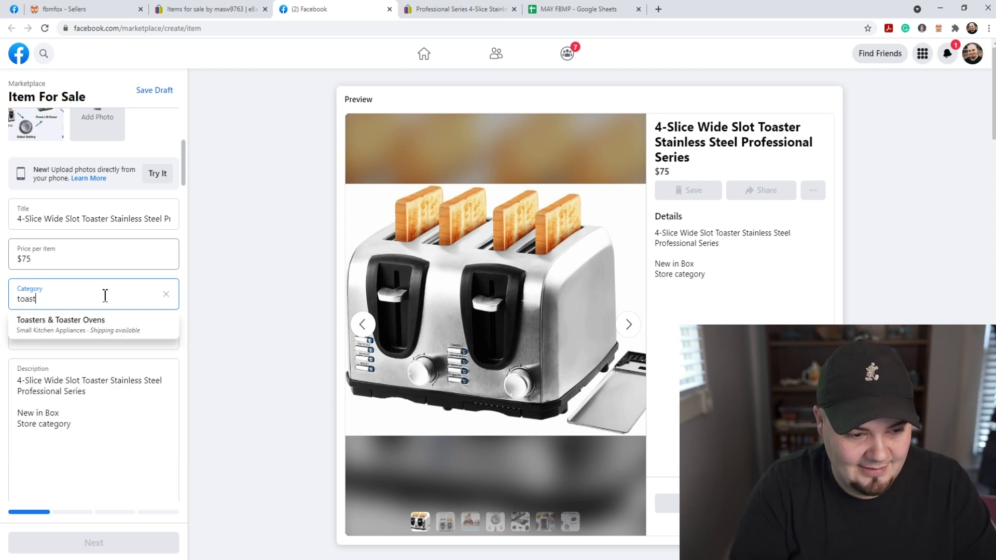
{"action": "left_click", "coordinate": [73, 329]}
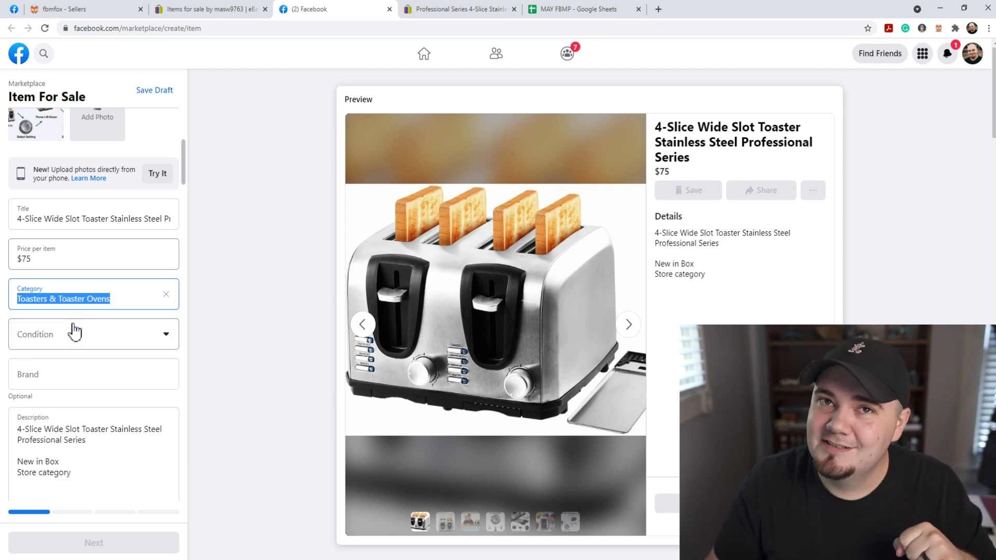
{"action": "left_click", "coordinate": [73, 341]}
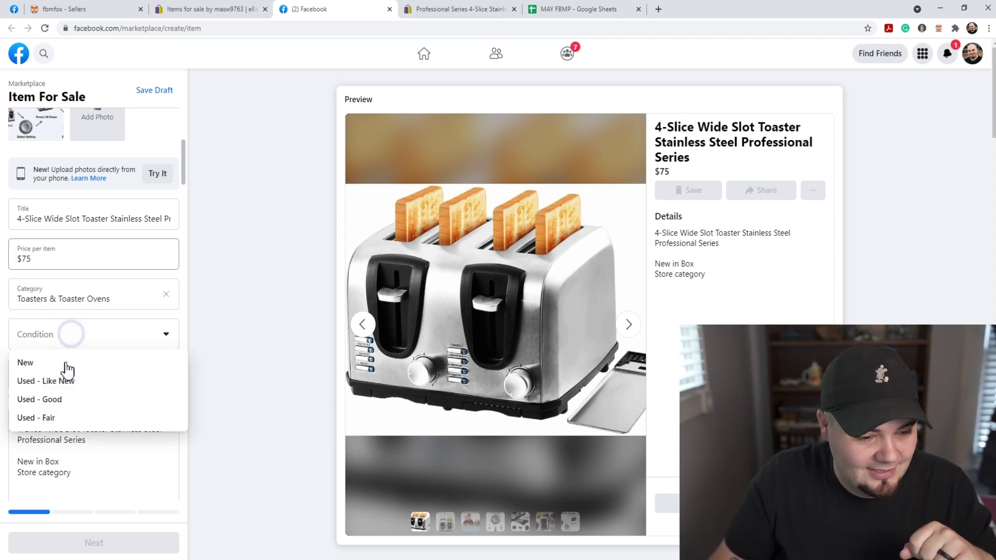
{"action": "left_click", "coordinate": [67, 362]}
Step: Enter "Toaster" as the listing's brand
{"action": "scroll", "coordinate": [104, 360], "scroll_direction": "down", "scroll_amount": 2}
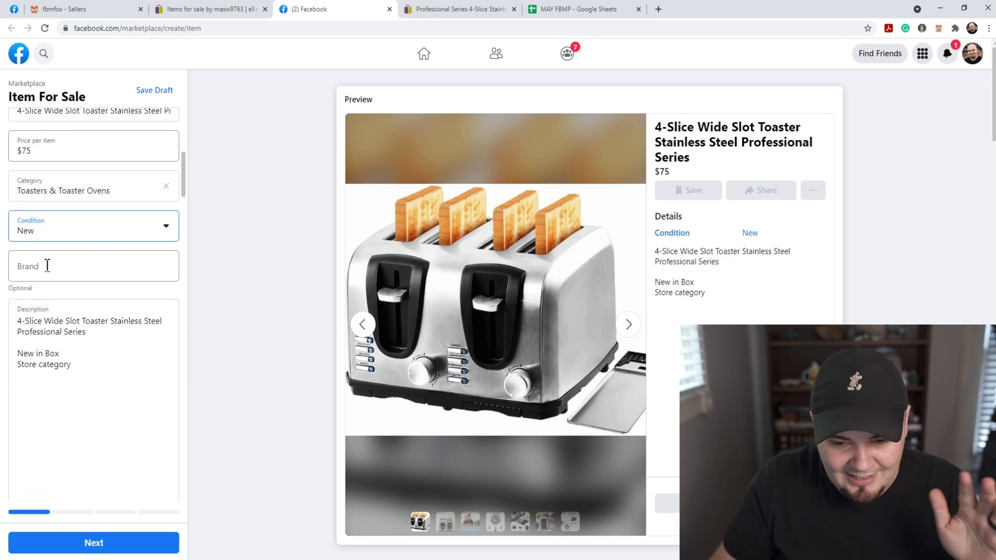
{"action": "left_click", "coordinate": [57, 266]}
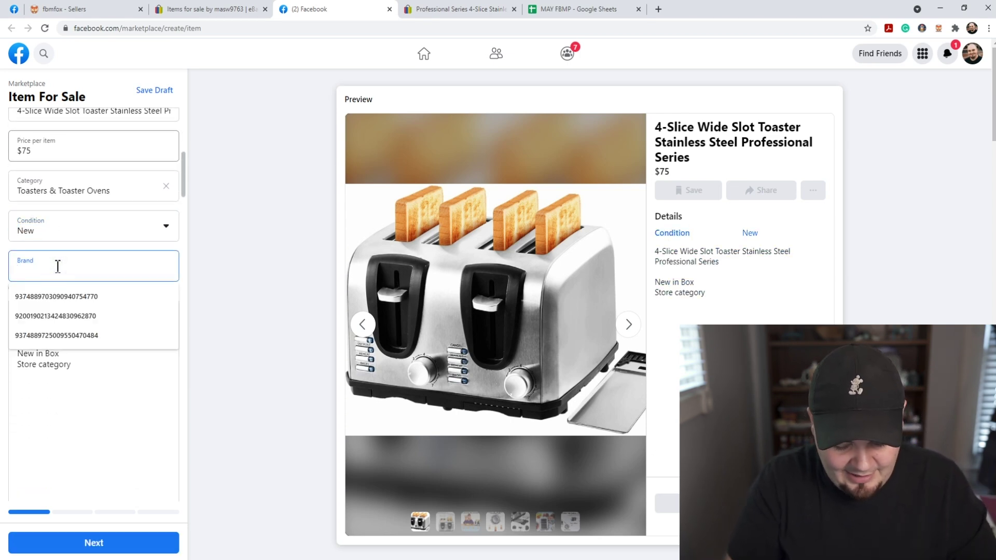
{"action": "type", "text": "Toaster"}
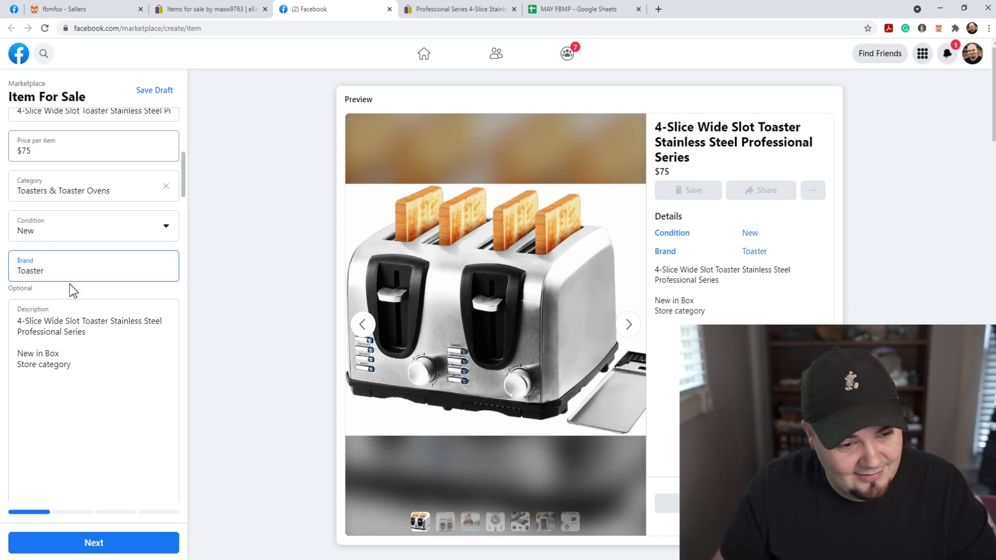
{"action": "left_click", "coordinate": [69, 291]}
{"action": "left_click", "coordinate": [85, 356]}
Step: Delete the description text and blank lines from "Store category" through "About this item", up to the start of feature 1
{"action": "scroll", "coordinate": [84, 356], "scroll_direction": "down", "scroll_amount": 5}
{"action": "scroll", "coordinate": [85, 355], "scroll_direction": "up", "scroll_amount": 10}
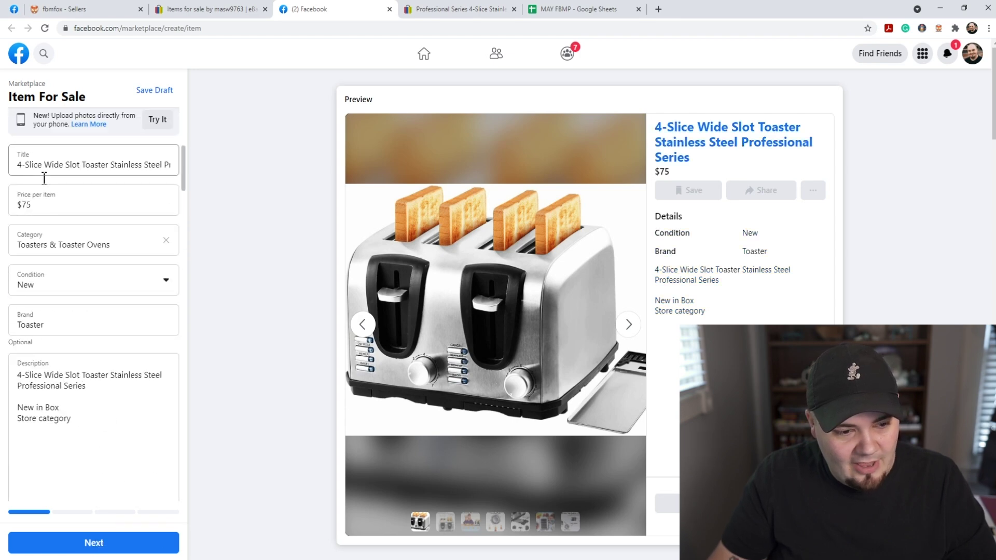
{"action": "left_click", "coordinate": [98, 383]}
{"action": "scroll", "coordinate": [72, 329], "scroll_direction": "down", "scroll_amount": 3}
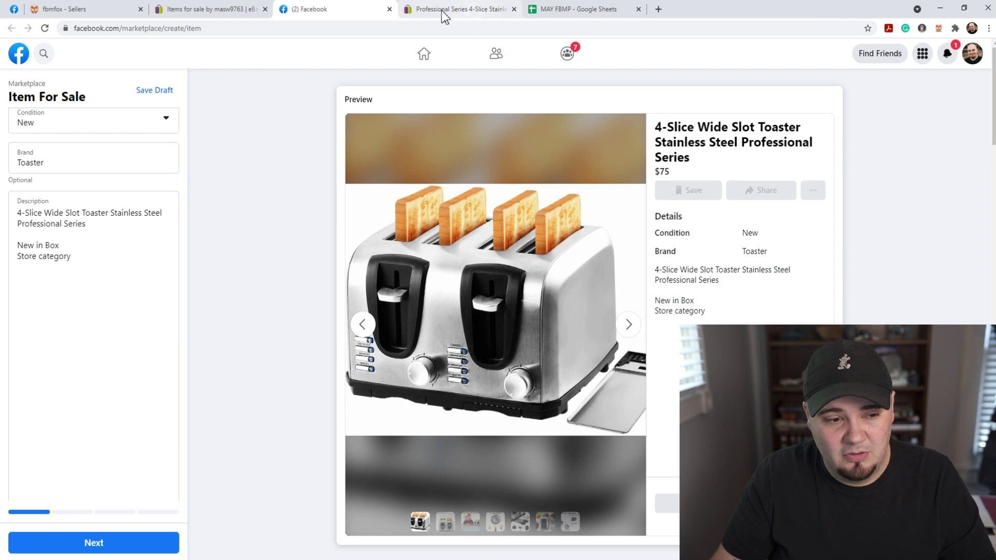
{"action": "left_click", "coordinate": [78, 262]}
{"action": "left_click_drag", "start_coordinate": [16, 256], "coordinate": [238, 498]}
{"action": "left_click_drag", "start_coordinate": [219, 241], "coordinate": [44, 366]}
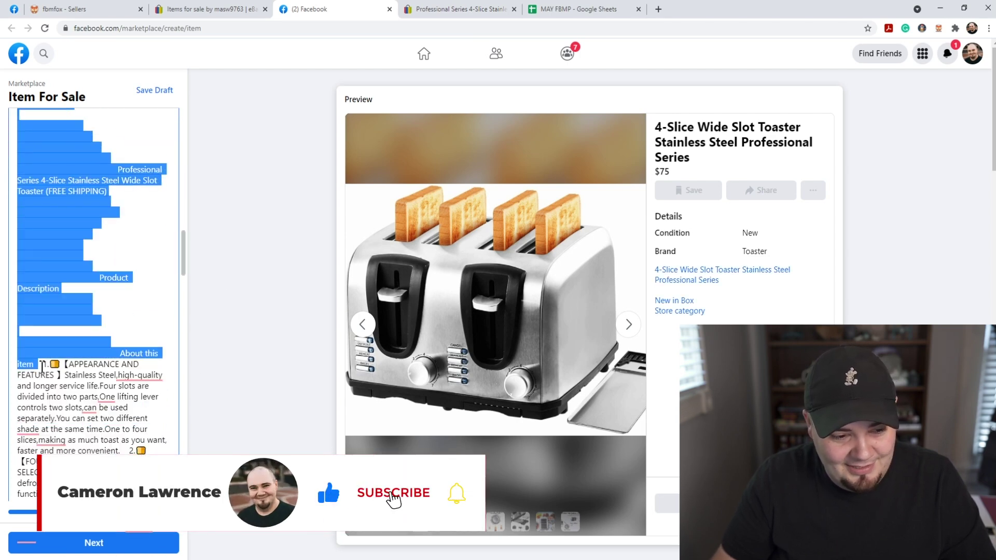
{"action": "key", "text": "BackSpace"}
Step: Separate "New in Box", feature 1 (Appearance and Features) and feature 2 (Four Functions) in the description with blank lines
{"action": "scroll", "coordinate": [46, 365], "scroll_direction": "up", "scroll_amount": 6}
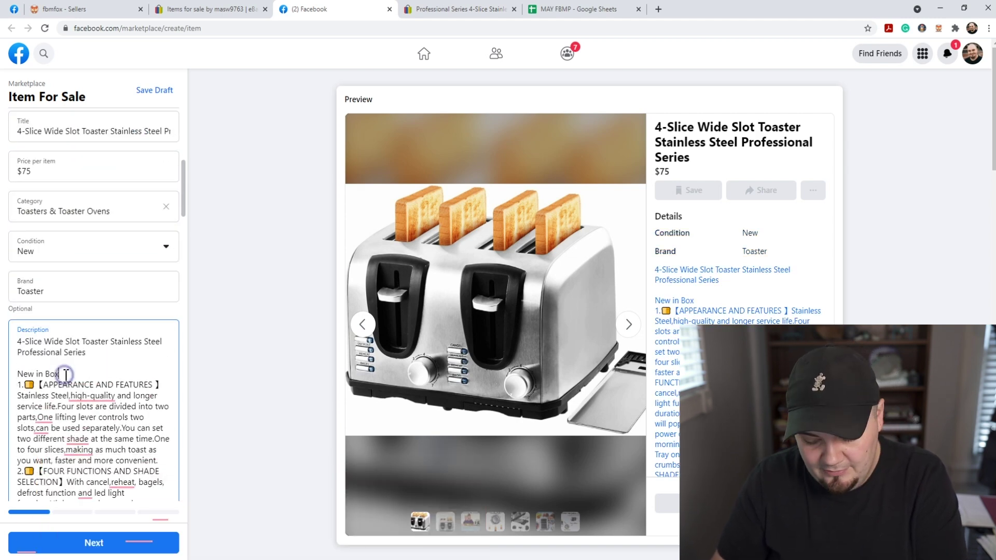
{"action": "left_click", "coordinate": [65, 374]}
{"action": "key", "text": "Return"}
{"action": "scroll", "coordinate": [25, 310], "scroll_direction": "down", "scroll_amount": 4}
{"action": "left_click", "coordinate": [17, 266]}
{"action": "key", "text": "Return"}
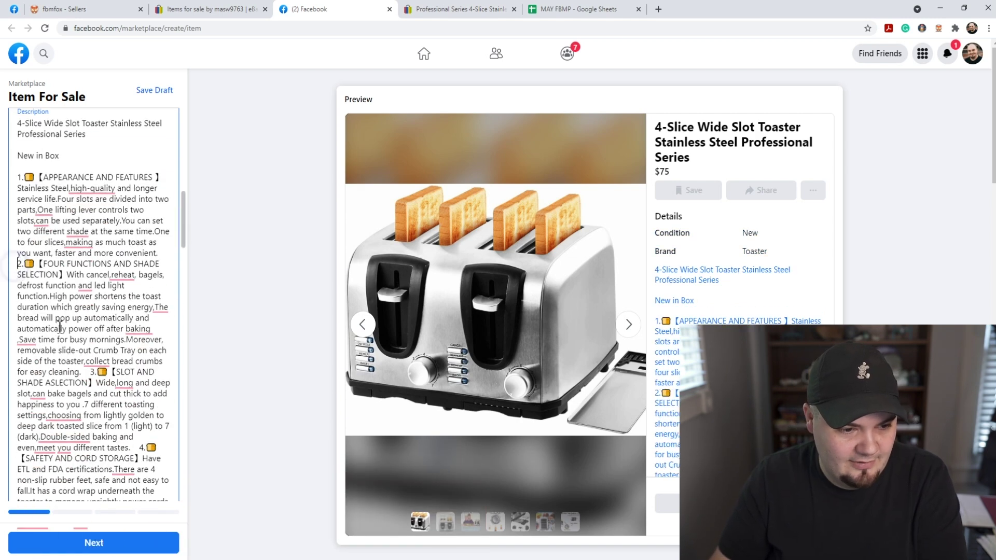
{"action": "key", "text": "Return"}
Step: Move features 3 (Slot and Shade) and 4 (Safety and Cord Storage) into their own paragraphs, each preceded by a blank line
{"action": "scroll", "coordinate": [112, 326], "scroll_direction": "down", "scroll_amount": 1}
{"action": "left_click", "coordinate": [91, 331]}
{"action": "key", "text": "Return"}
{"action": "key", "text": "Return"}
{"action": "scroll", "coordinate": [23, 357], "scroll_direction": "down", "scroll_amount": 2}
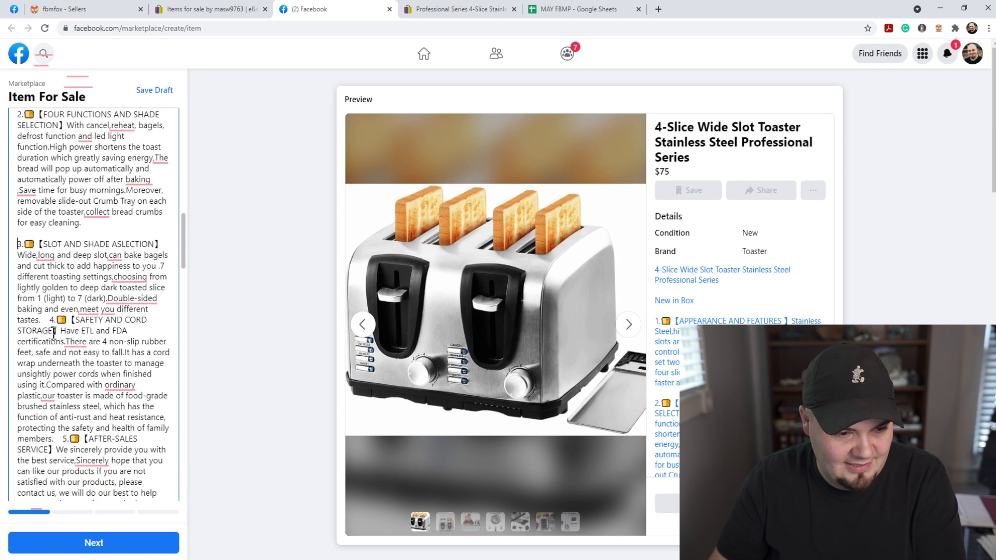
{"action": "left_click", "coordinate": [51, 320]}
{"action": "key", "text": "Return"}
{"action": "key", "text": "Return"}
Step: Delete feature 5, "After-Sales Service", and the trailing blank space from the end of the description
{"action": "scroll", "coordinate": [43, 324], "scroll_direction": "down", "scroll_amount": 2}
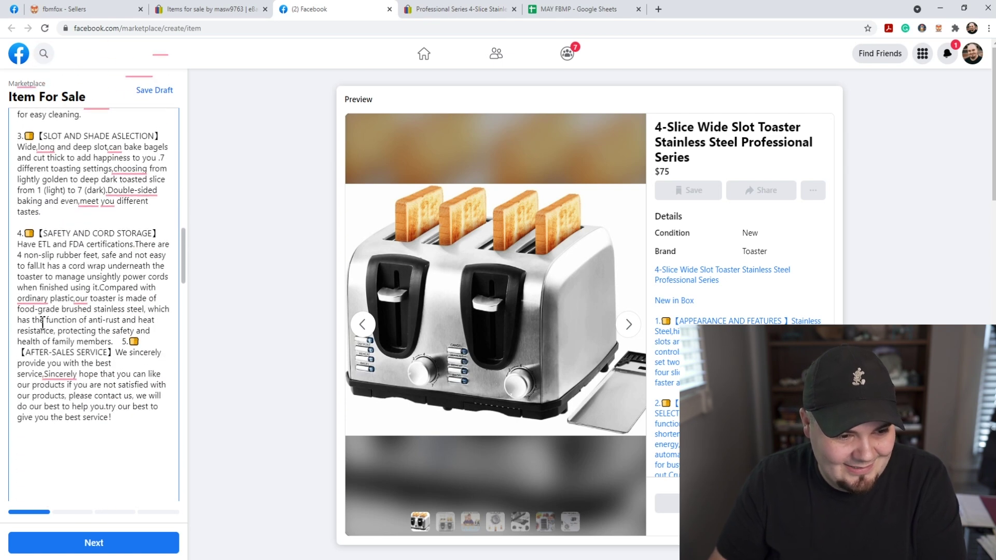
{"action": "left_click_drag", "start_coordinate": [126, 422], "coordinate": [21, 357]}
{"action": "key", "text": "BackSpace"}
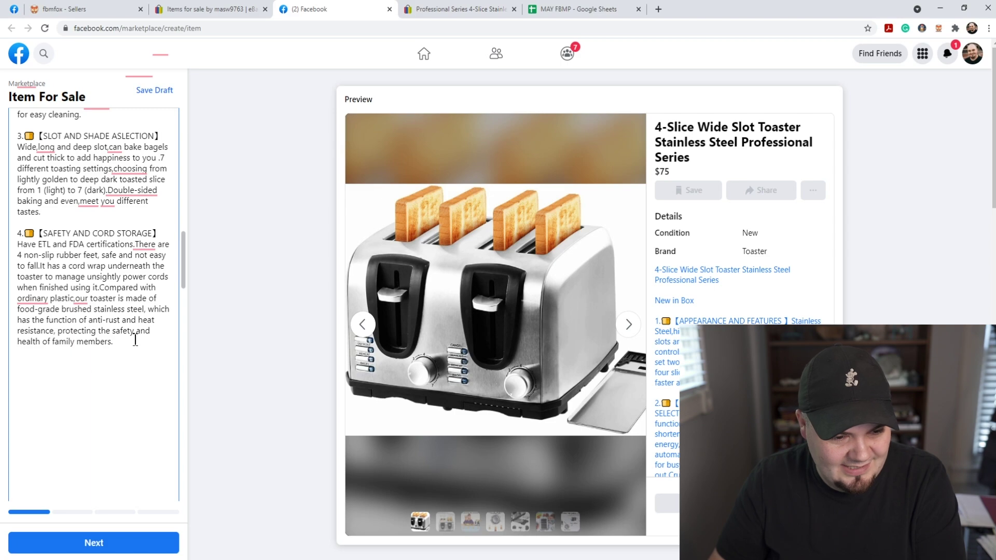
{"action": "left_click_drag", "start_coordinate": [115, 342], "coordinate": [242, 543]}
{"action": "key", "text": "BackSpace"}
Step: Add the line "Free Shipping" directly below "New in Box" in the description
{"action": "scroll", "coordinate": [92, 328], "scroll_direction": "up", "scroll_amount": 10}
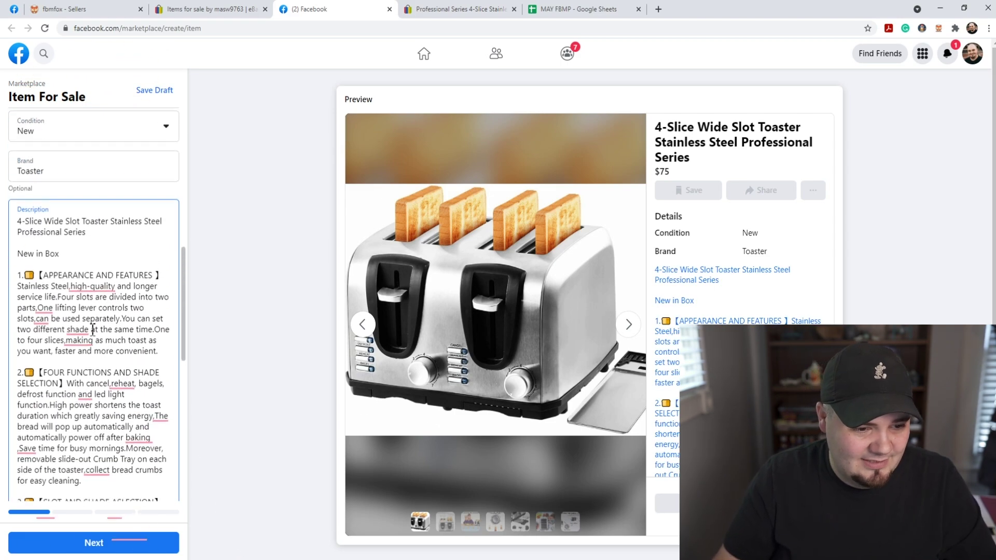
{"action": "scroll", "coordinate": [93, 328], "scroll_direction": "up", "scroll_amount": 2}
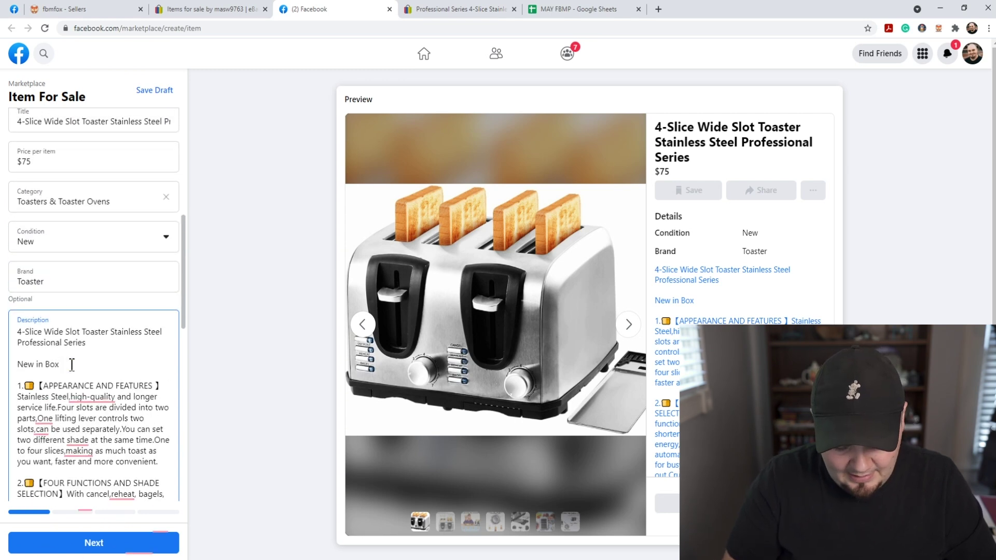
{"action": "key", "text": "Return"}
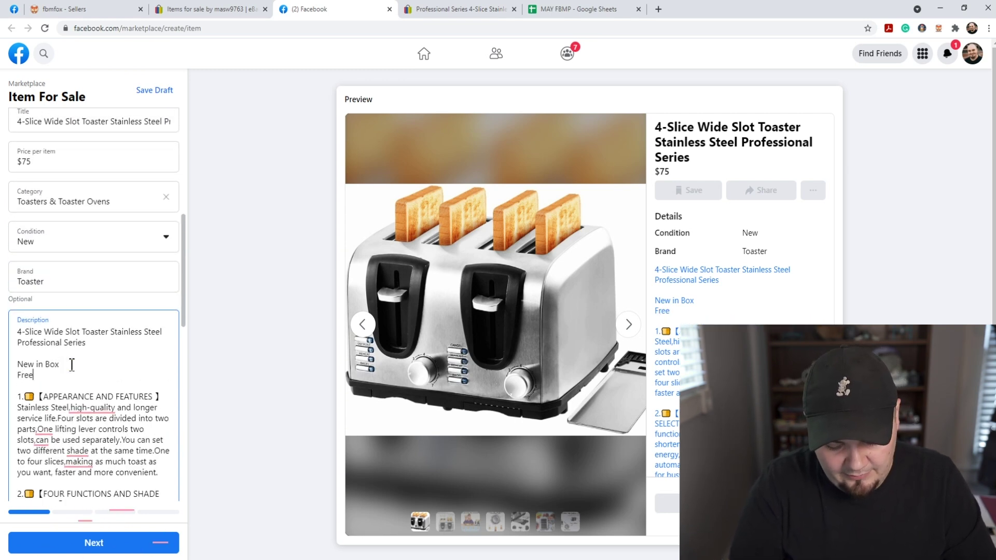
{"action": "type", "text": "FreeShipping"}
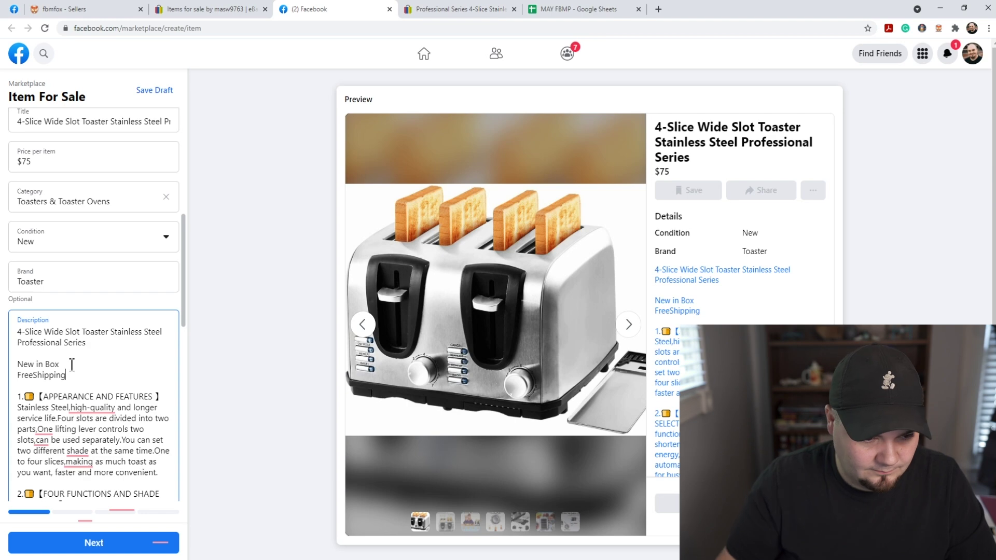
{"action": "left_click", "coordinate": [32, 371]}
Step: Switch to the eBay seller's sold items and copy the title of the saved 4-slice toaster
{"action": "scroll", "coordinate": [36, 363], "scroll_direction": "down", "scroll_amount": 10}
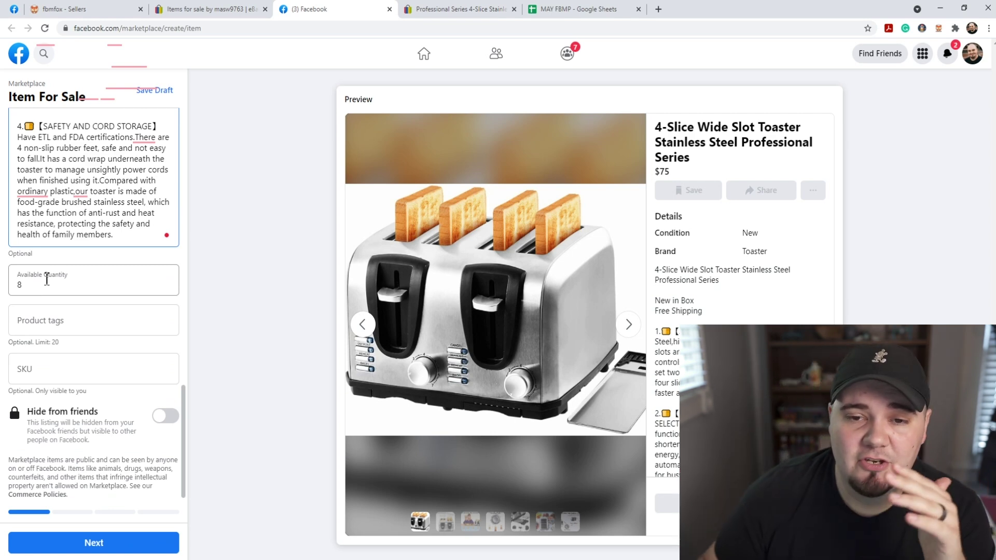
{"action": "left_click", "coordinate": [220, 9]}
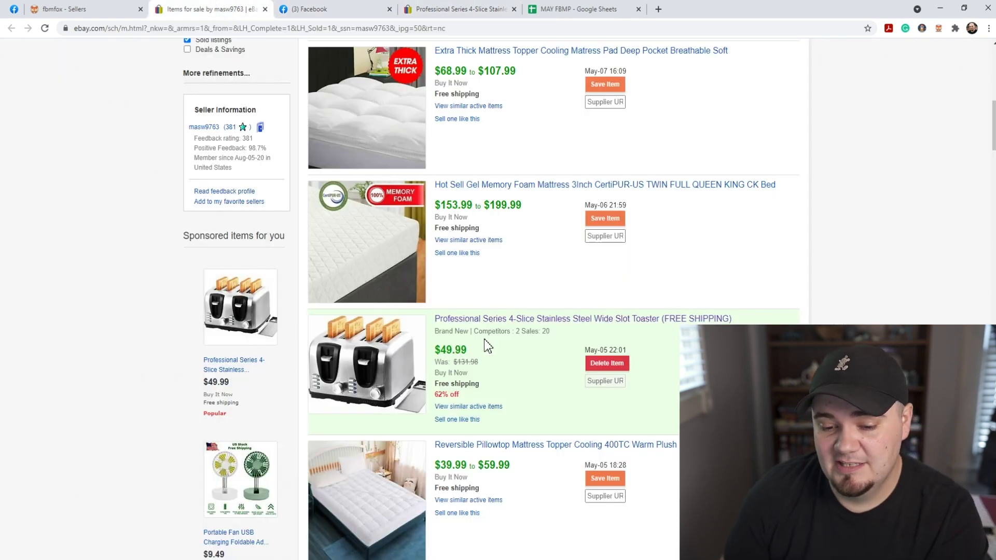
{"action": "scroll", "coordinate": [501, 281], "scroll_direction": "down", "scroll_amount": 2}
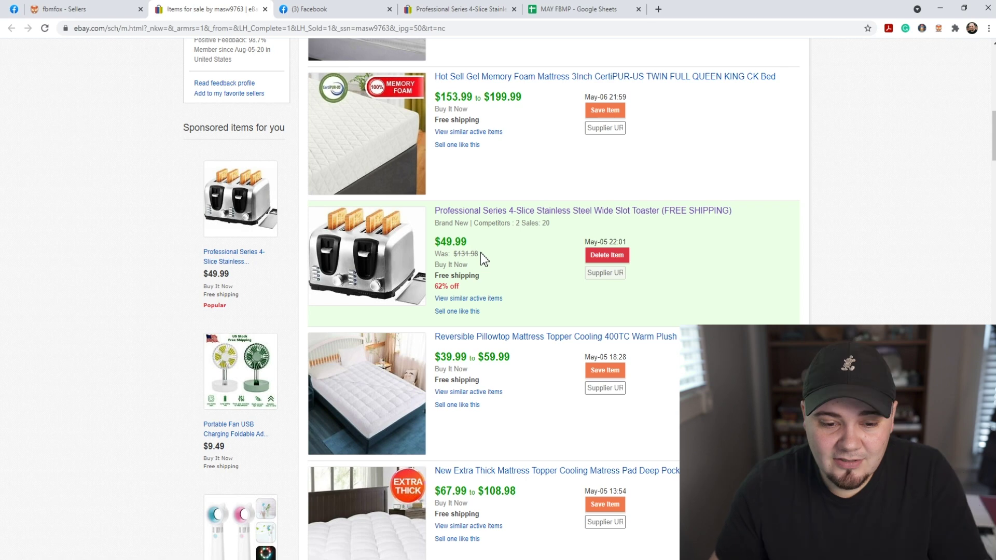
{"action": "left_click_drag", "start_coordinate": [735, 210], "coordinate": [434, 212]}
{"action": "key", "text": "ctrl+c"}
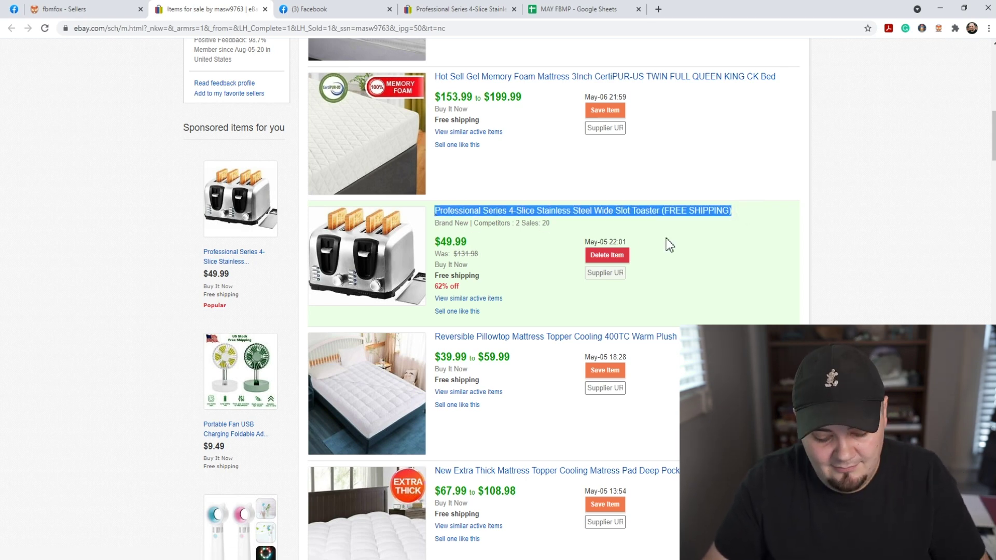
Step: Open Amazon in a new browser tab and search it for the copied toaster title
{"action": "left_click", "coordinate": [659, 9]}
{"action": "type", "text": "amaz"}
{"action": "key", "text": "Return"}
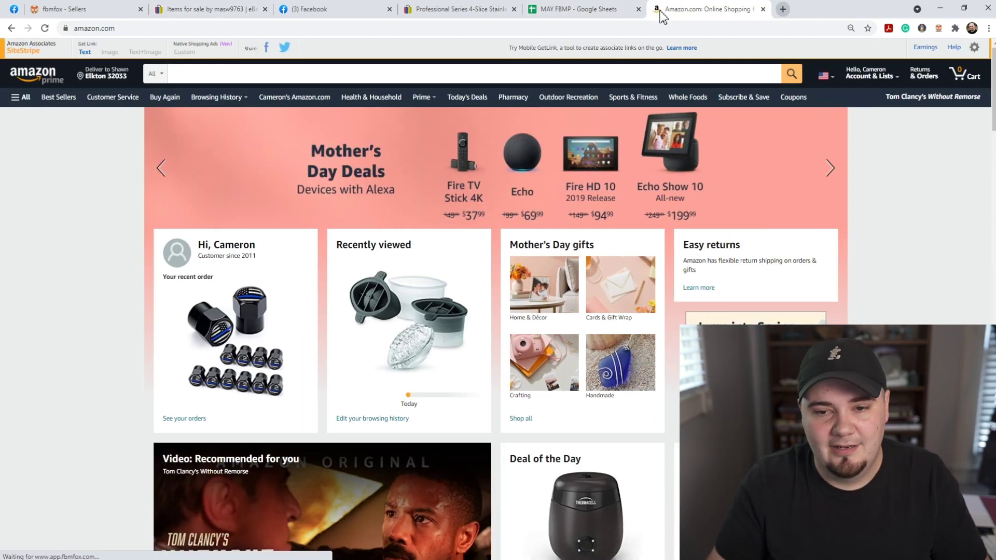
{"action": "left_click", "coordinate": [513, 79]}
{"action": "key", "text": "ctrl+v"}
{"action": "key", "text": "Return"}
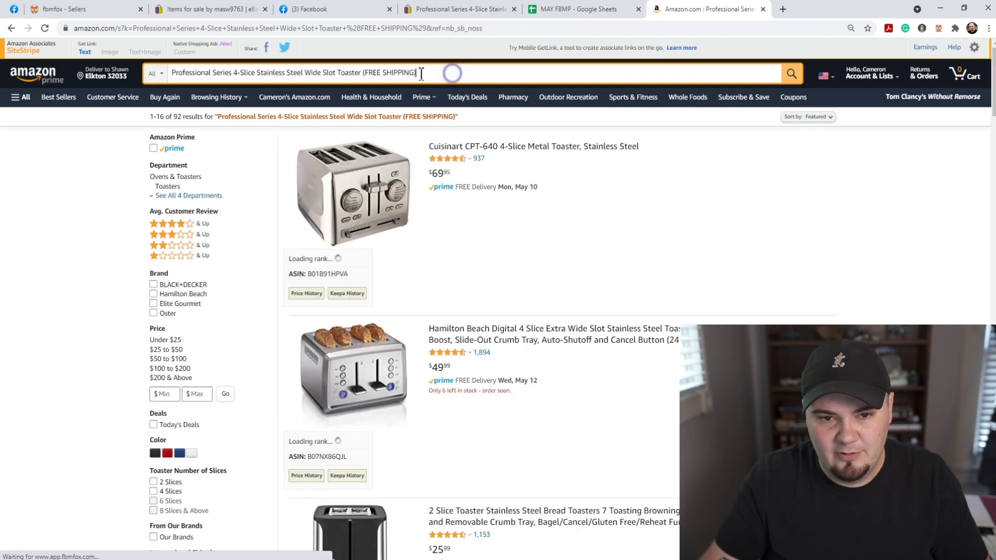
Step: Repeat the Amazon search without "(FREE SHIPPING)" and look through the results for the same toaster
{"action": "left_click_drag", "start_coordinate": [439, 75], "coordinate": [361, 75]}
{"action": "key", "text": "Return"}
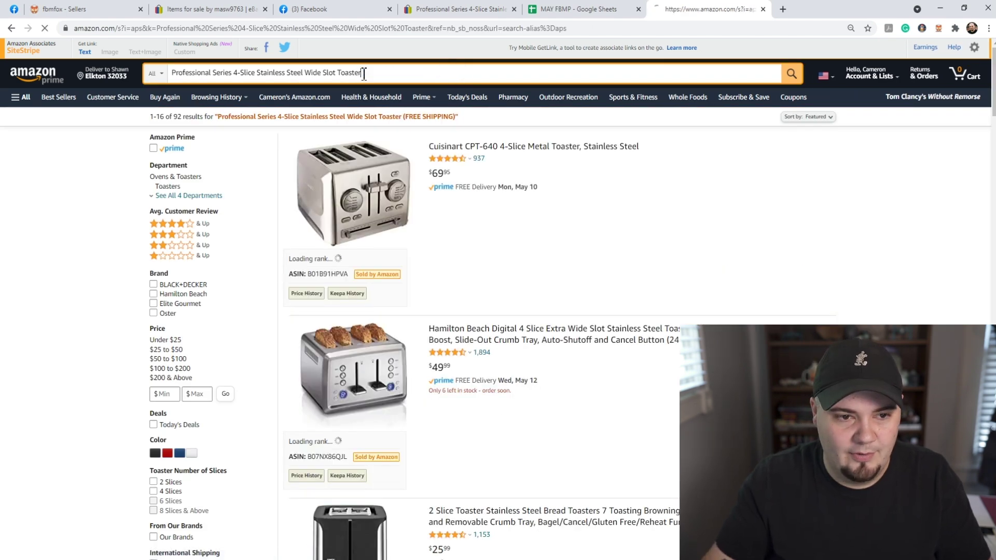
{"action": "scroll", "coordinate": [552, 259], "scroll_direction": "down", "scroll_amount": 12}
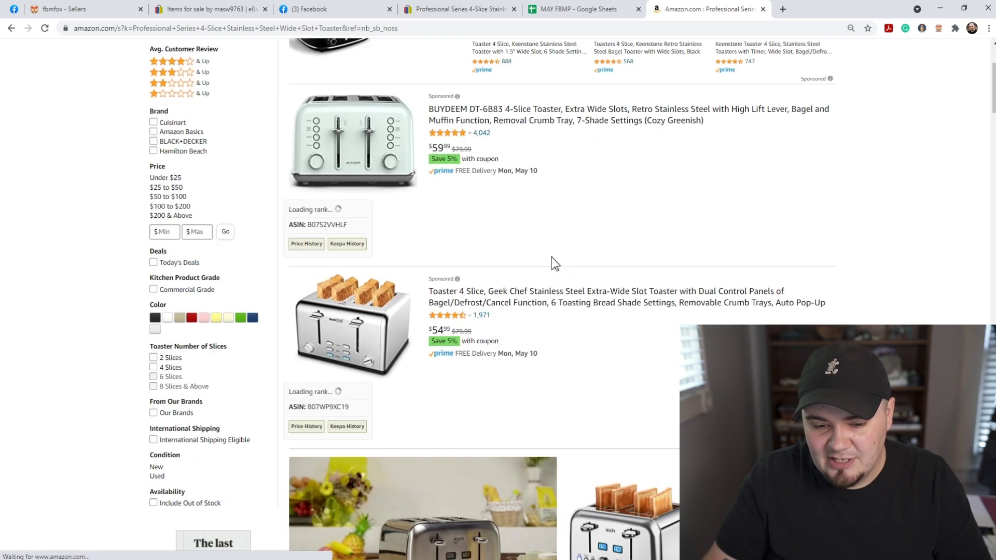
{"action": "scroll", "coordinate": [583, 266], "scroll_direction": "down", "scroll_amount": 7}
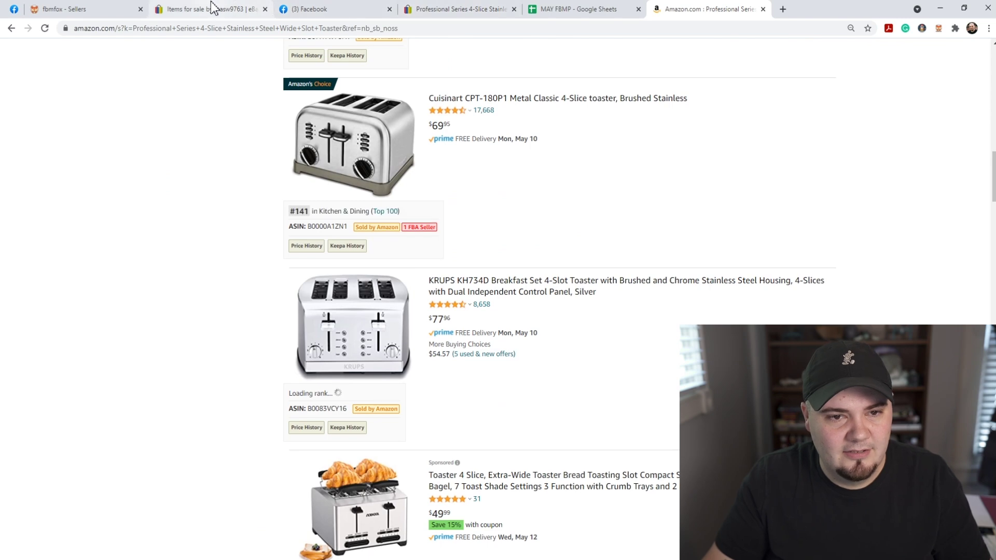
Step: Check the toaster photo in the Facebook listing and compare it with the toasters throughout the Amazon results
{"action": "left_click", "coordinate": [327, 7]}
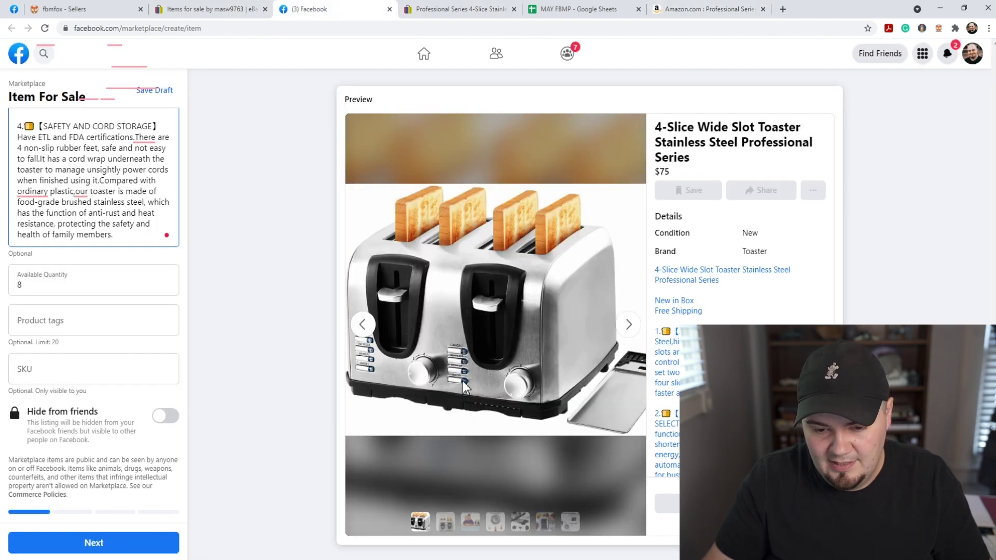
{"action": "left_click", "coordinate": [692, 9]}
{"action": "mouse_move", "coordinate": [389, 258]}
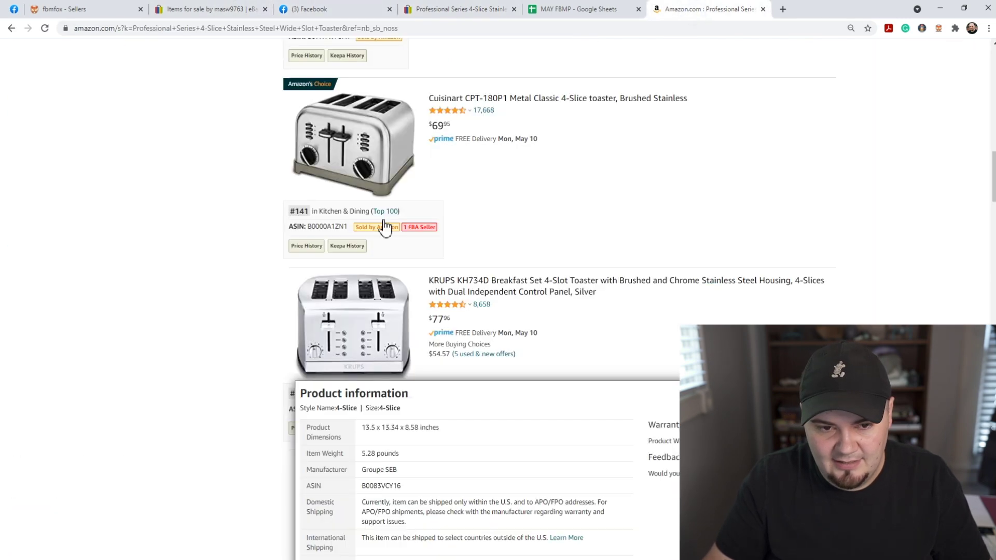
{"action": "scroll", "coordinate": [383, 201], "scroll_direction": "up", "scroll_amount": 2}
{"action": "scroll", "coordinate": [383, 201], "scroll_direction": "down", "scroll_amount": 20}
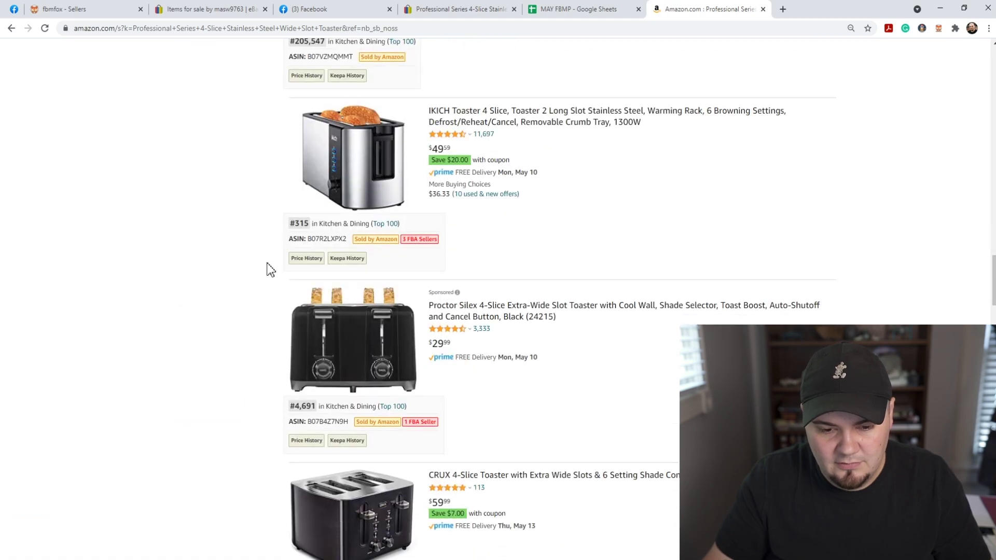
{"action": "scroll", "coordinate": [268, 267], "scroll_direction": "down", "scroll_amount": 20}
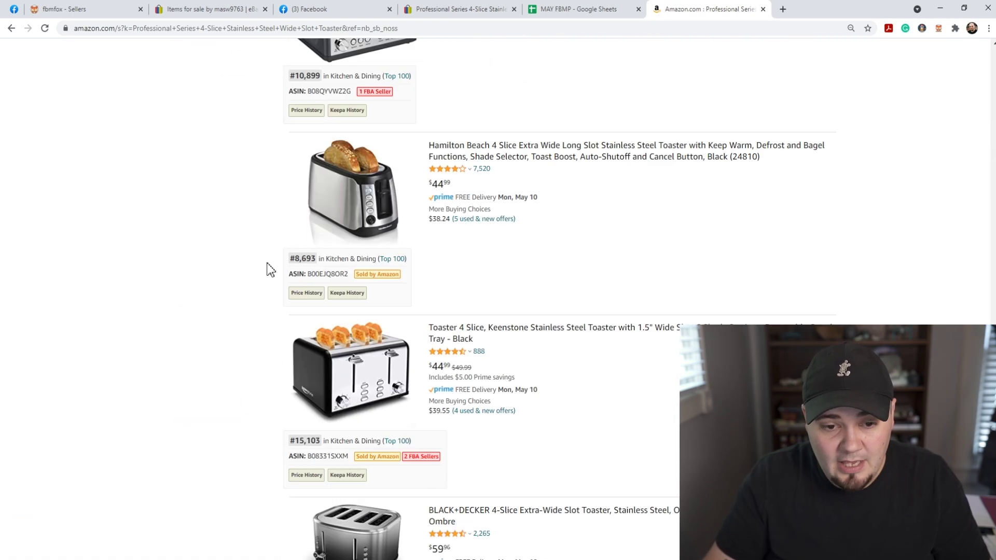
{"action": "scroll", "coordinate": [267, 265], "scroll_direction": "down", "scroll_amount": 12}
{"action": "scroll", "coordinate": [268, 265], "scroll_direction": "up", "scroll_amount": 6}
{"action": "scroll", "coordinate": [267, 264], "scroll_direction": "up", "scroll_amount": 15}
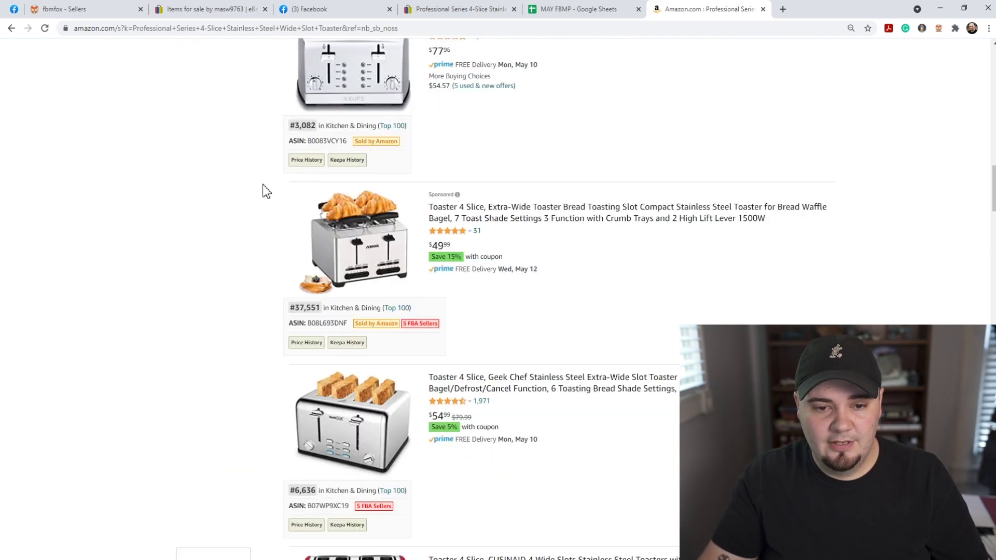
{"action": "scroll", "coordinate": [265, 187], "scroll_direction": "up", "scroll_amount": 8}
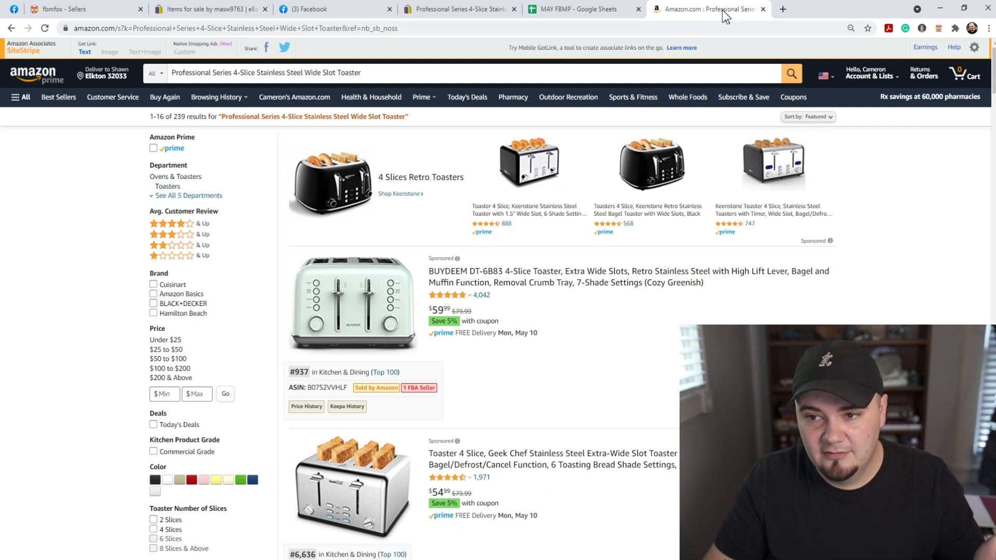
Step: Open Walmart in a new browser tab and search it for the copied toaster title
{"action": "left_click", "coordinate": [781, 11]}
{"action": "type", "text": "walmart.com"}
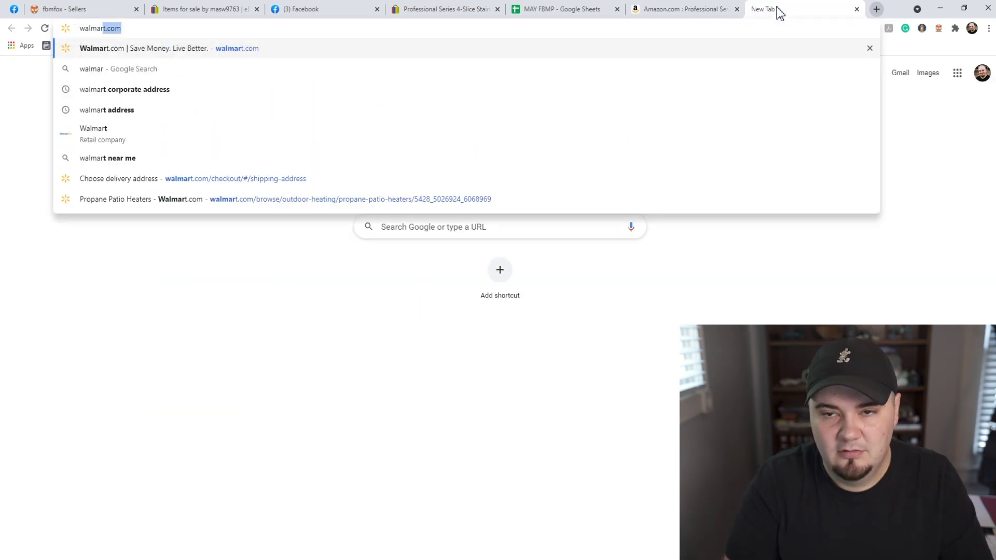
{"action": "key", "text": "Return"}
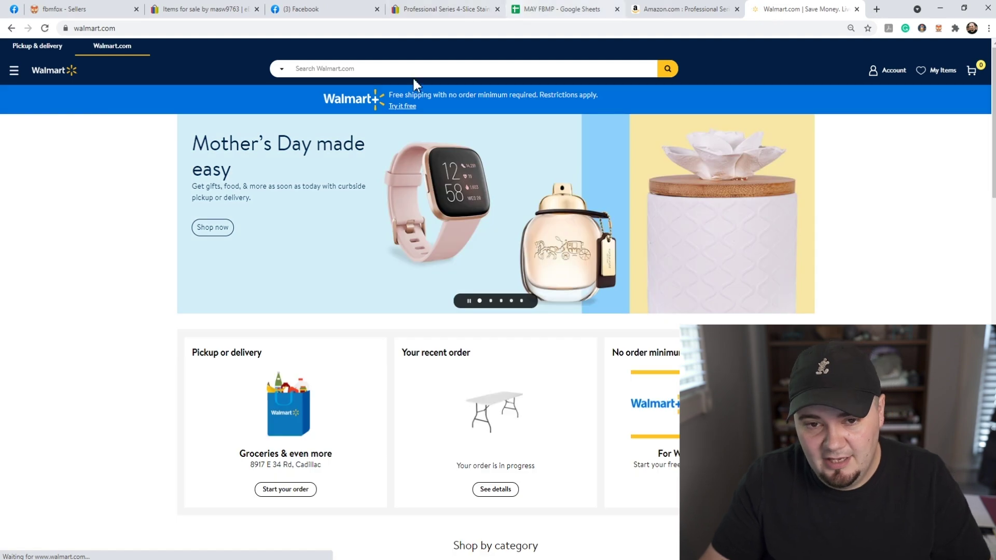
{"action": "left_click", "coordinate": [423, 69]}
{"action": "key", "text": "ctrl+v"}
{"action": "key", "text": "Return"}
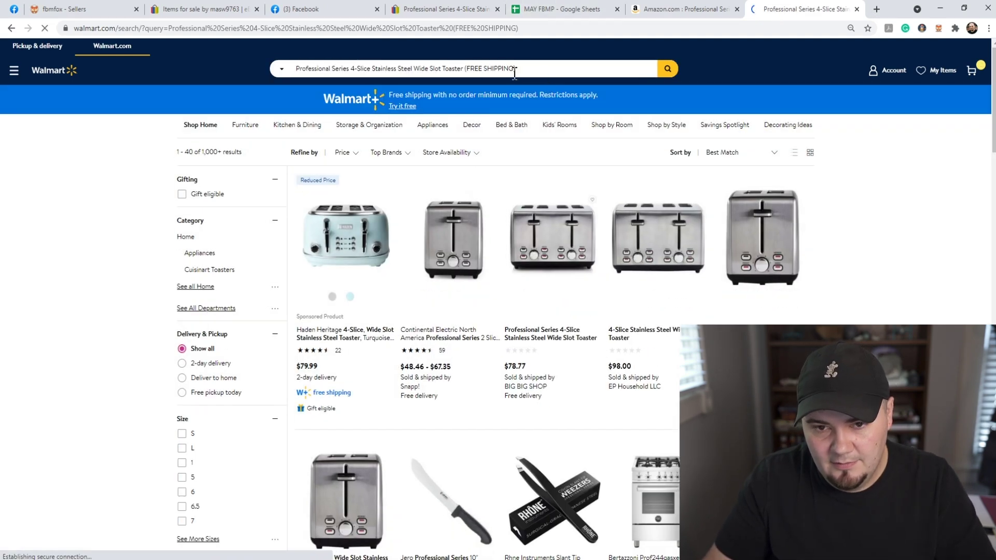
Step: Repeat the Walmart search without "(FREE SHIPPING)" and look through the results for the same toaster
{"action": "left_click_drag", "start_coordinate": [515, 69], "coordinate": [467, 69]}
{"action": "key", "text": "BackSpace"}
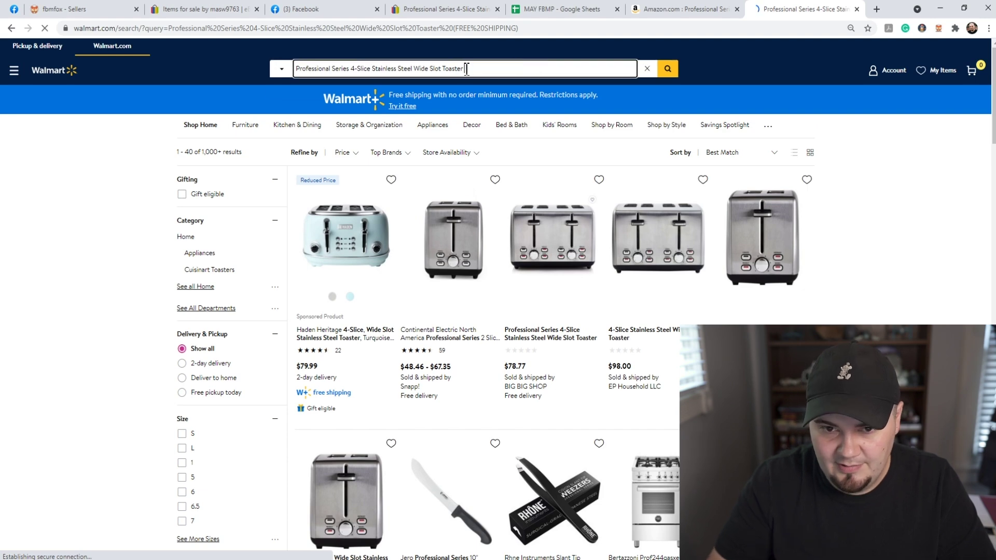
{"action": "key", "text": "Return"}
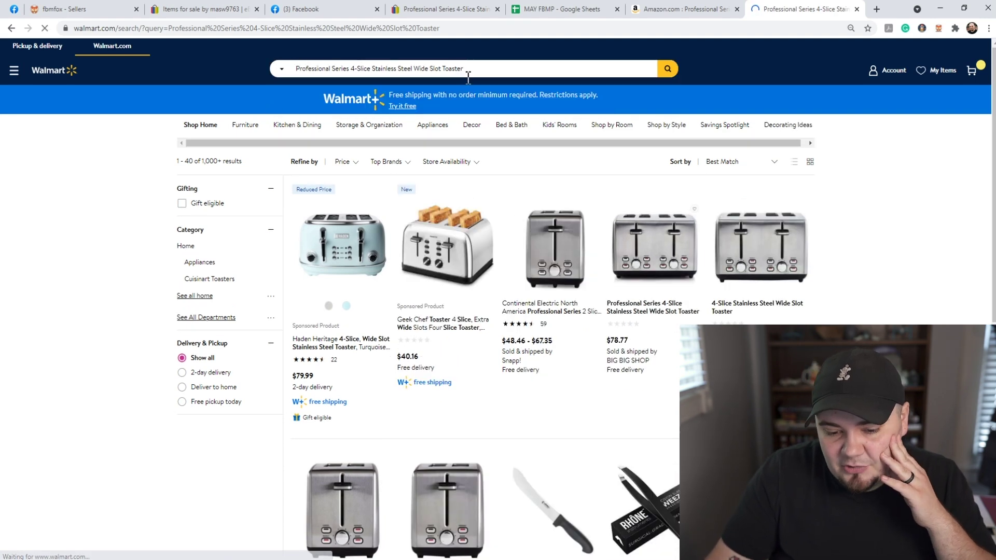
{"action": "scroll", "coordinate": [580, 244], "scroll_direction": "down", "scroll_amount": 7}
{"action": "scroll", "coordinate": [579, 248], "scroll_direction": "down", "scroll_amount": 9}
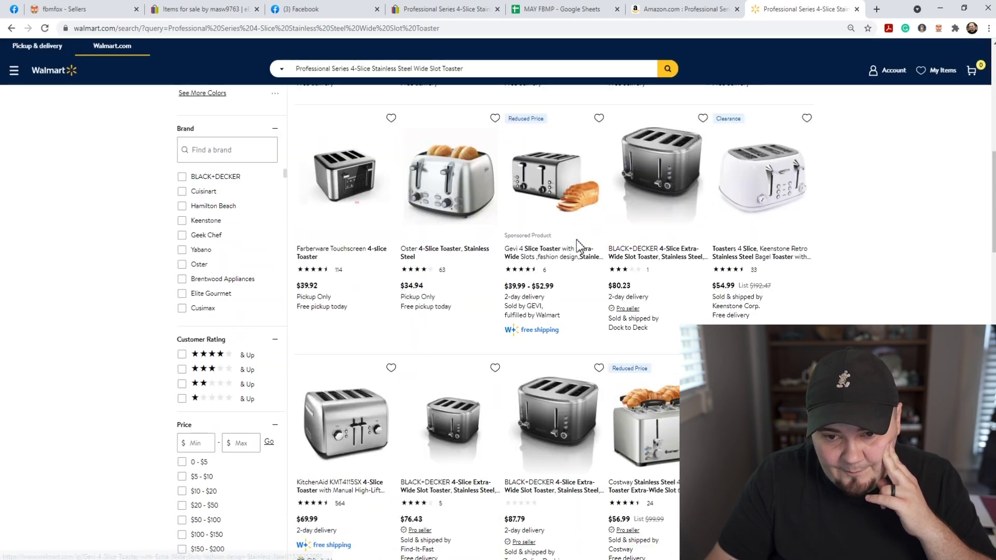
{"action": "scroll", "coordinate": [578, 248], "scroll_direction": "down", "scroll_amount": 10}
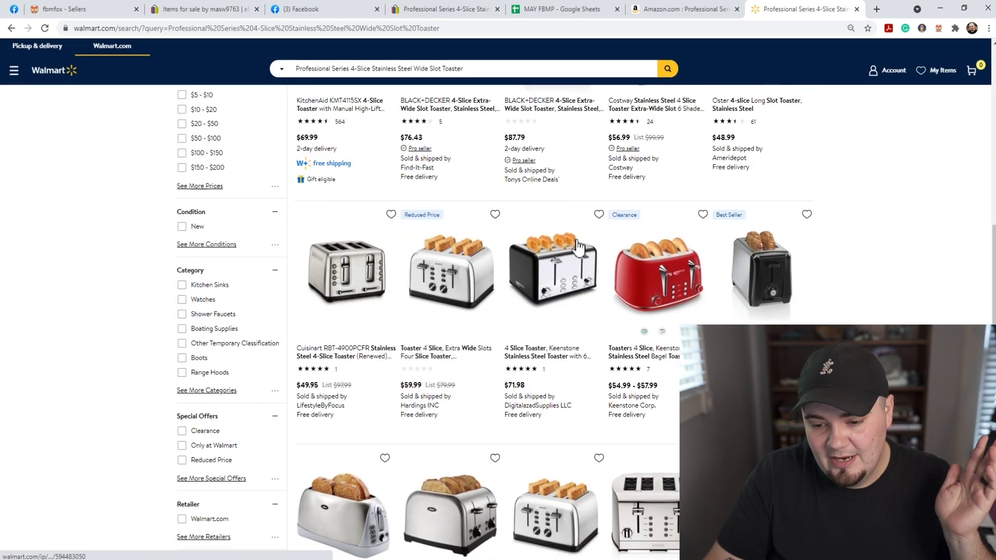
{"action": "scroll", "coordinate": [578, 247], "scroll_direction": "down", "scroll_amount": 7}
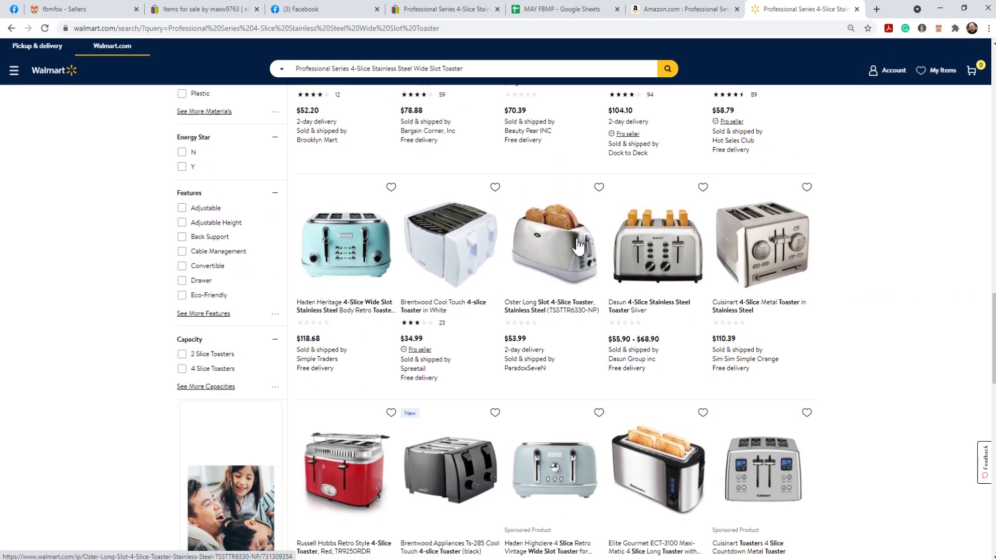
{"action": "scroll", "coordinate": [577, 238], "scroll_direction": "up", "scroll_amount": 10}
{"action": "scroll", "coordinate": [565, 198], "scroll_direction": "up", "scroll_amount": 5}
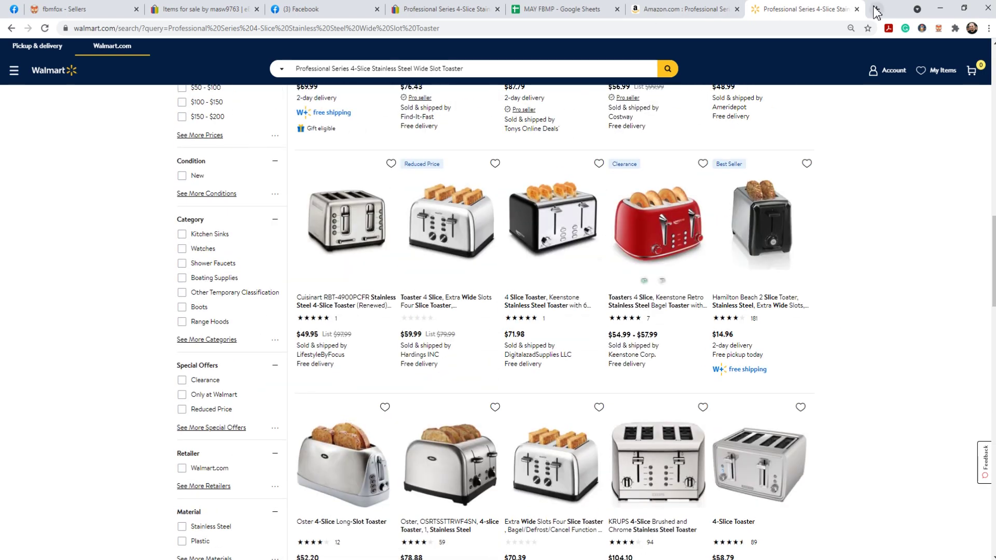
Step: Close the Walmart and Amazon searches, check the toaster's eBay listing, and return to the Facebook Marketplace listing
{"action": "left_click", "coordinate": [858, 9]}
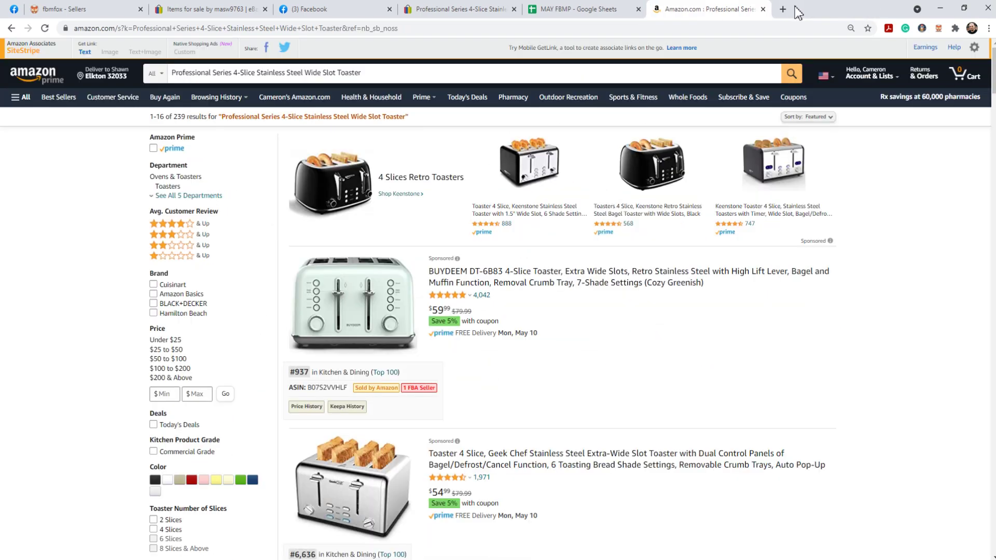
{"action": "left_click", "coordinate": [762, 9]}
{"action": "left_click", "coordinate": [231, 9]}
{"action": "left_click", "coordinate": [415, 11]}
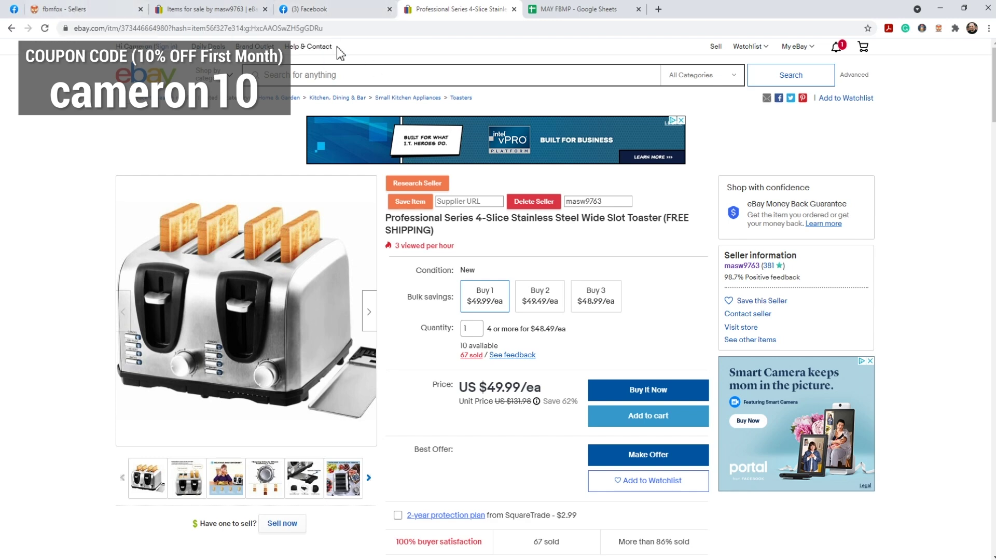
{"action": "left_click", "coordinate": [332, 10]}
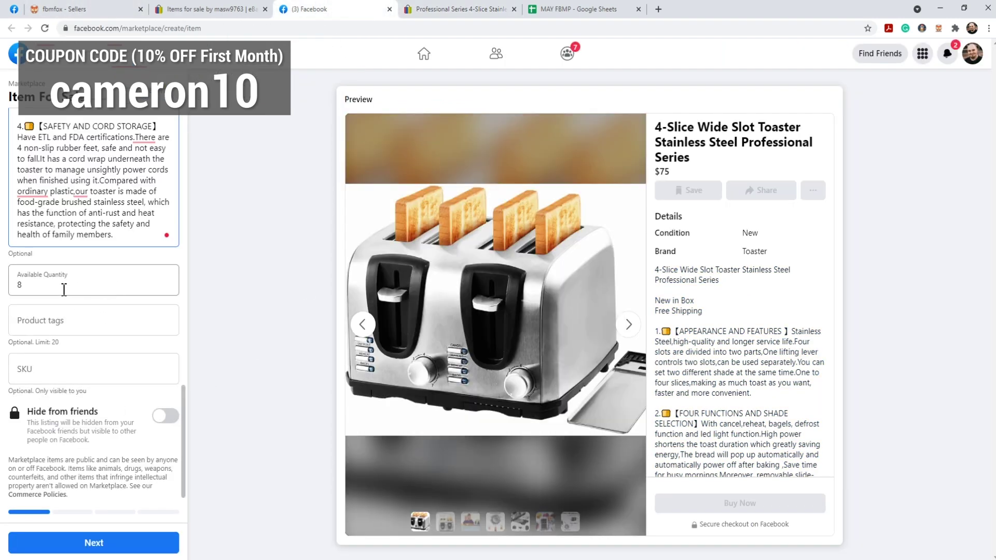
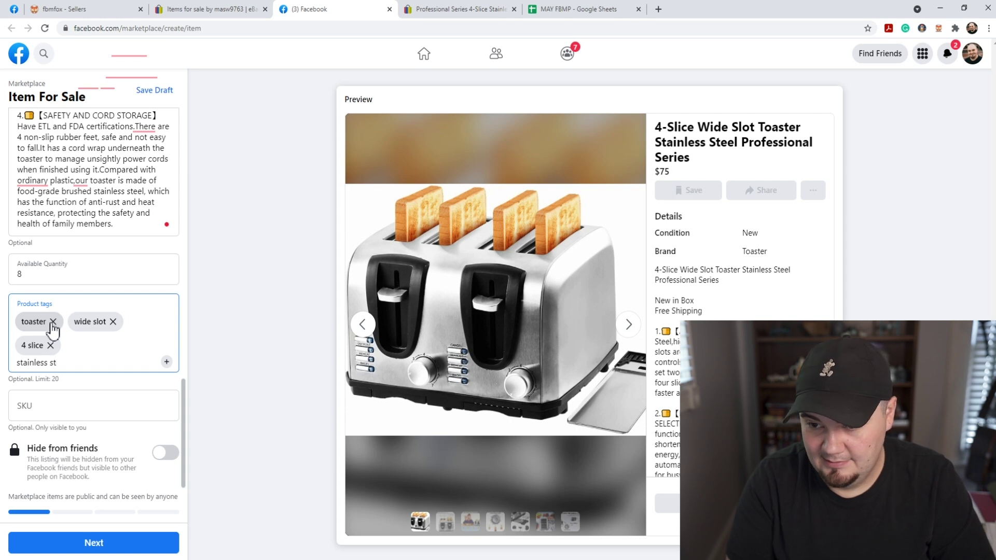
Step: Add the product tags "stainless steel", "kitchen", "small appliance", "toast" and "bread" to the toaster listing
{"action": "key", "text": "Return"}
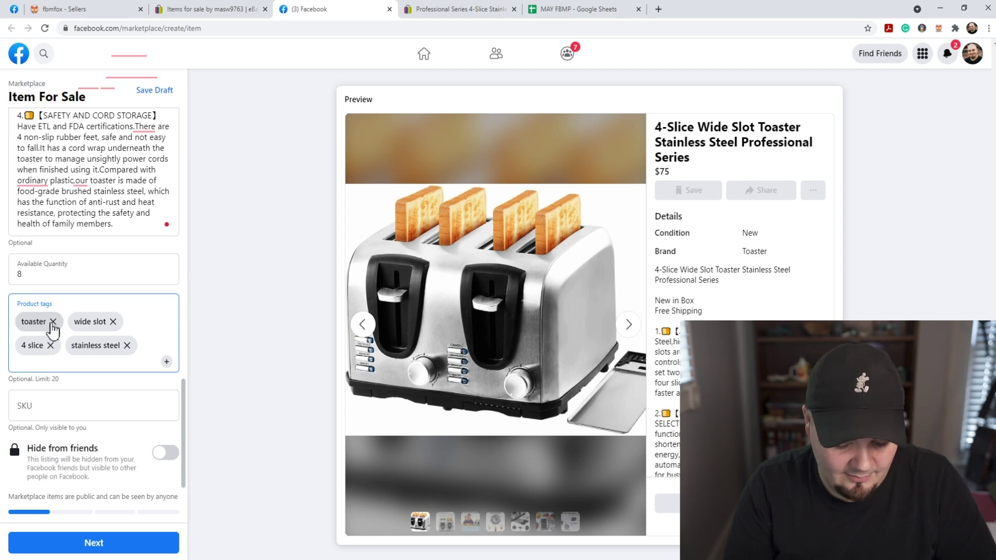
{"action": "key", "text": "Return"}
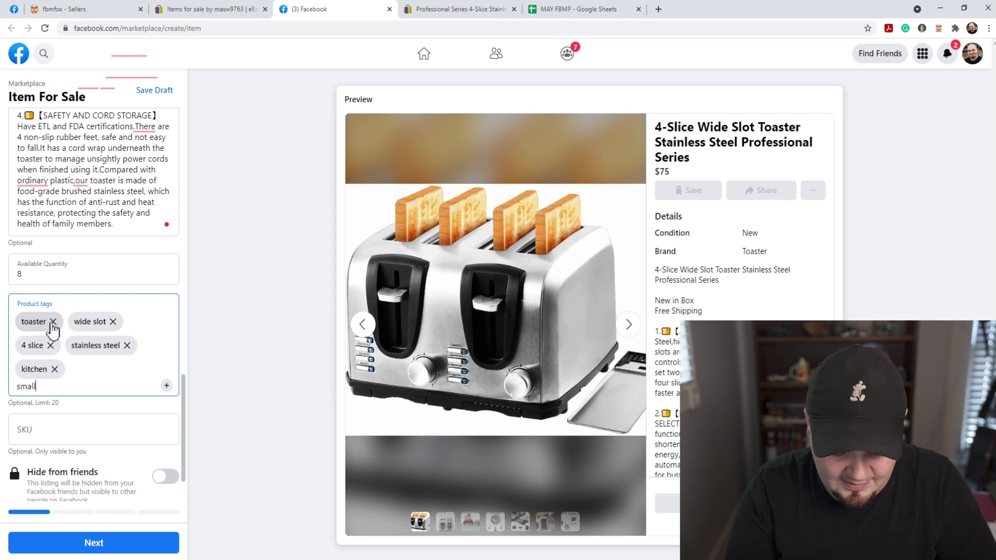
{"action": "type", "text": "small appliance"}
{"action": "key", "text": "Return"}
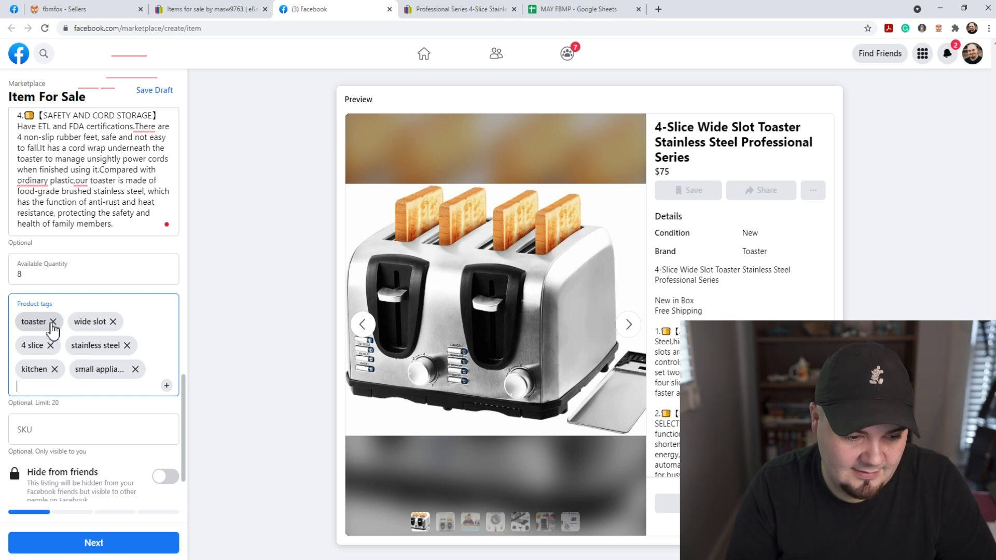
{"action": "type", "text": "toast"}
{"action": "key", "text": "Return"}
{"action": "type", "text": "brea"}
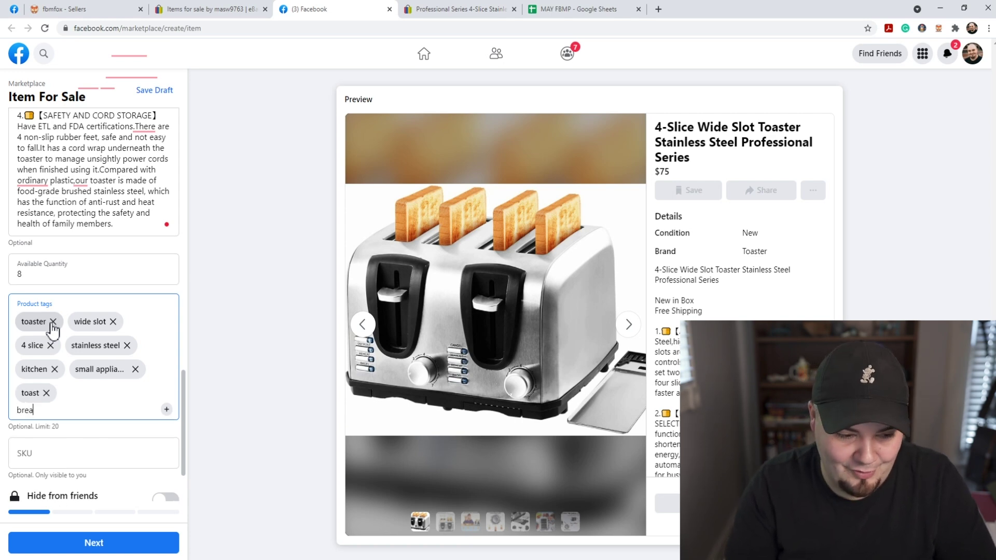
{"action": "type", "text": "d"}
{"action": "key", "text": "Return"}
Step: Hide the toaster listing from friends and set its delivery method to Shipping only
{"action": "scroll", "coordinate": [140, 415], "scroll_direction": "down", "scroll_amount": 2}
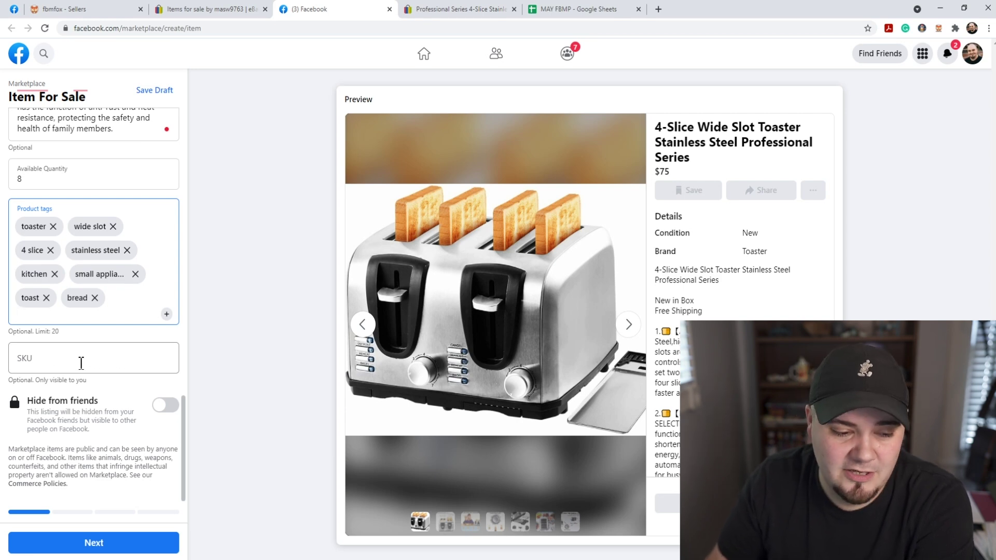
{"action": "left_click", "coordinate": [169, 406]}
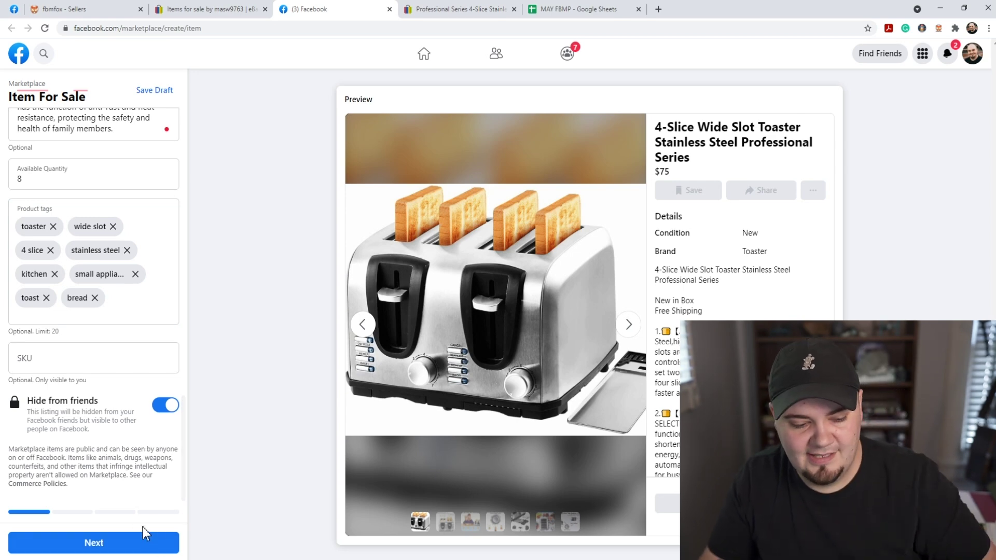
{"action": "left_click", "coordinate": [140, 544]}
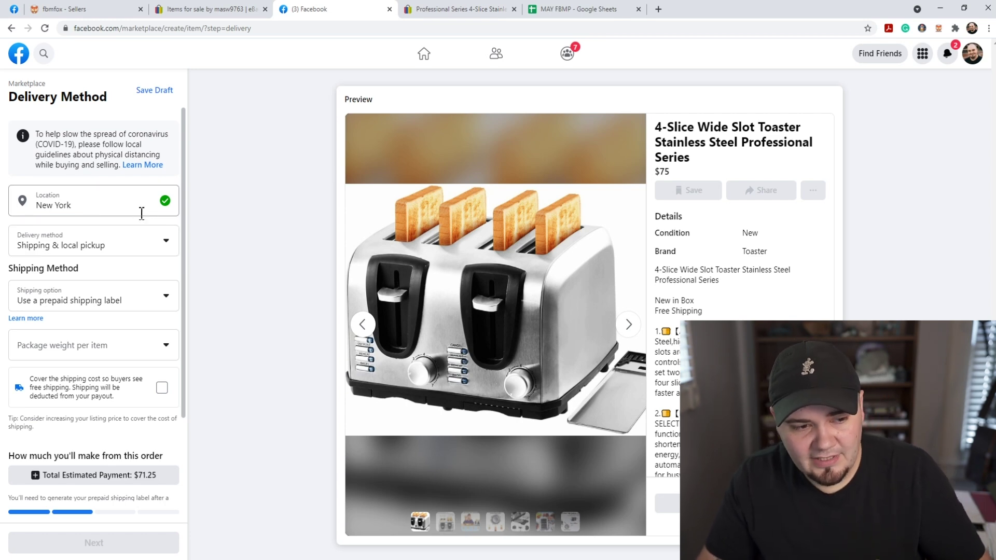
{"action": "left_click", "coordinate": [116, 236]}
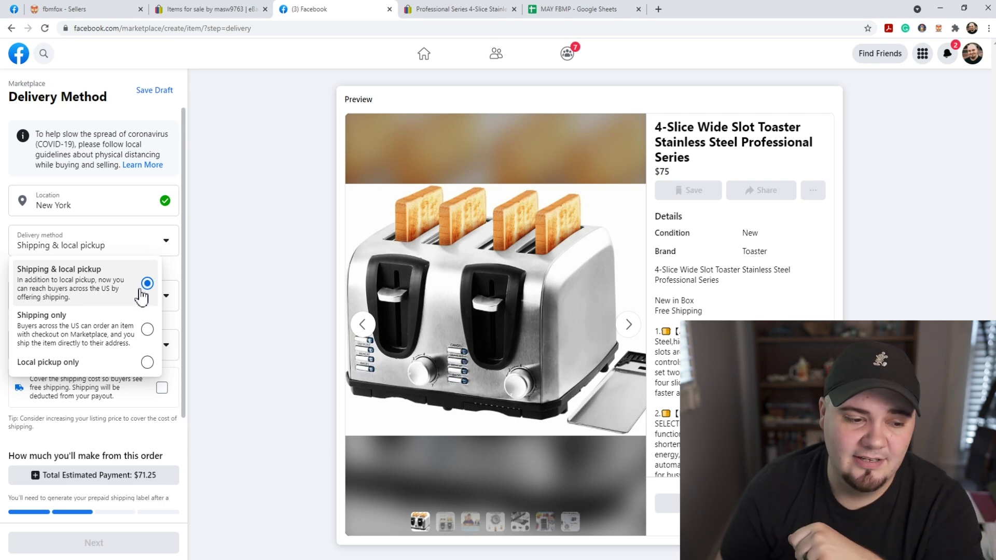
{"action": "left_click", "coordinate": [134, 337]}
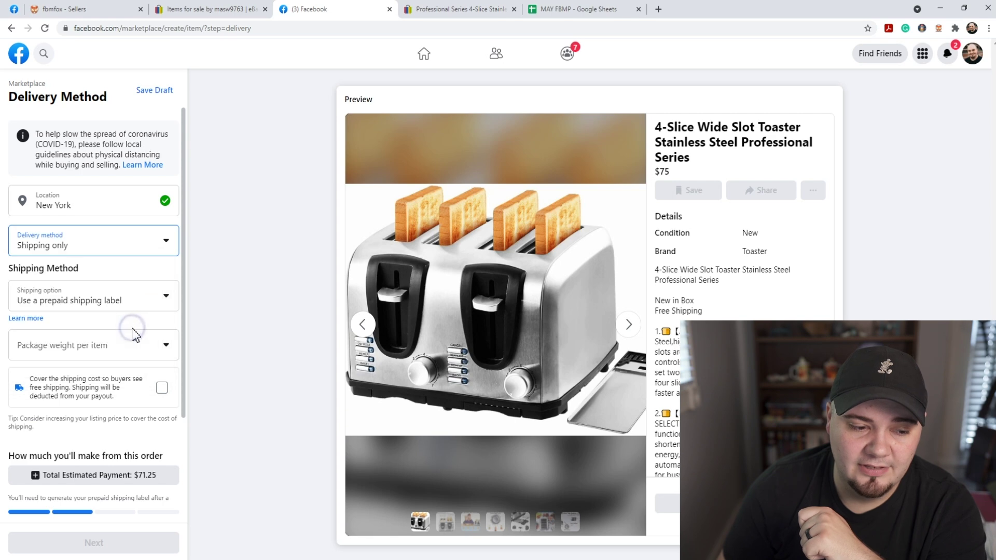
Step: Try both the own and the prepaid shipping label options, and check the package weight rates for prepaid labels
{"action": "left_click", "coordinate": [151, 297]}
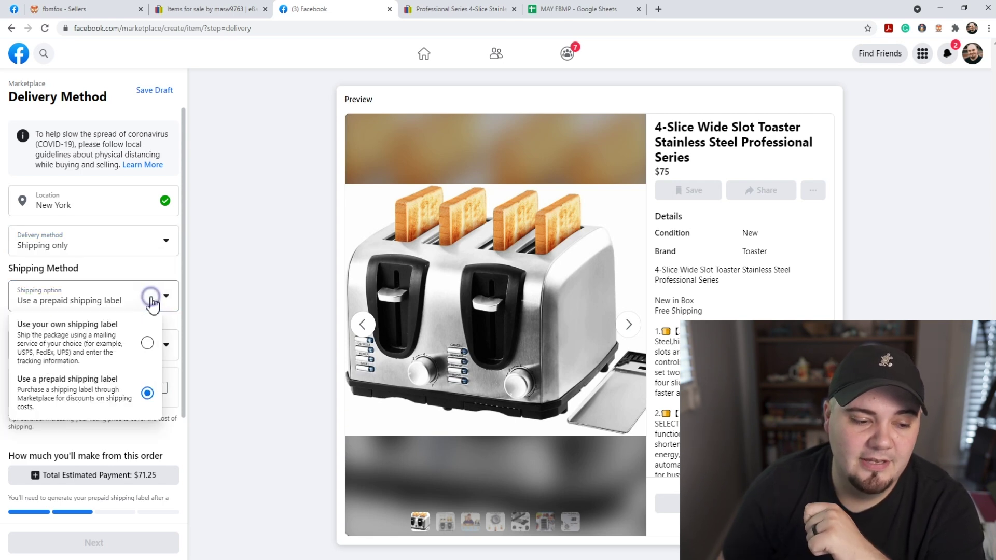
{"action": "left_click", "coordinate": [134, 346]}
{"action": "left_click", "coordinate": [145, 306]}
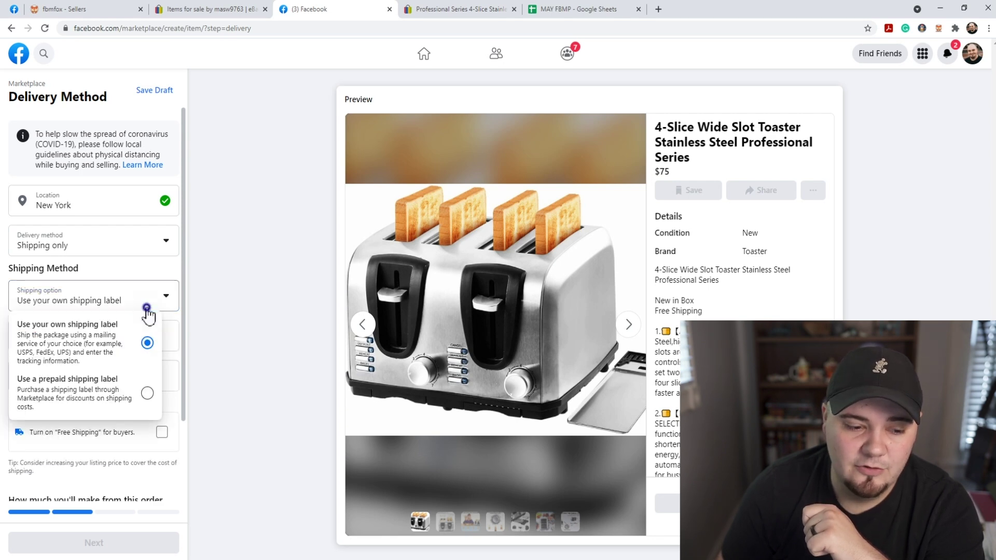
{"action": "left_click", "coordinate": [134, 406]}
{"action": "left_click", "coordinate": [133, 349]}
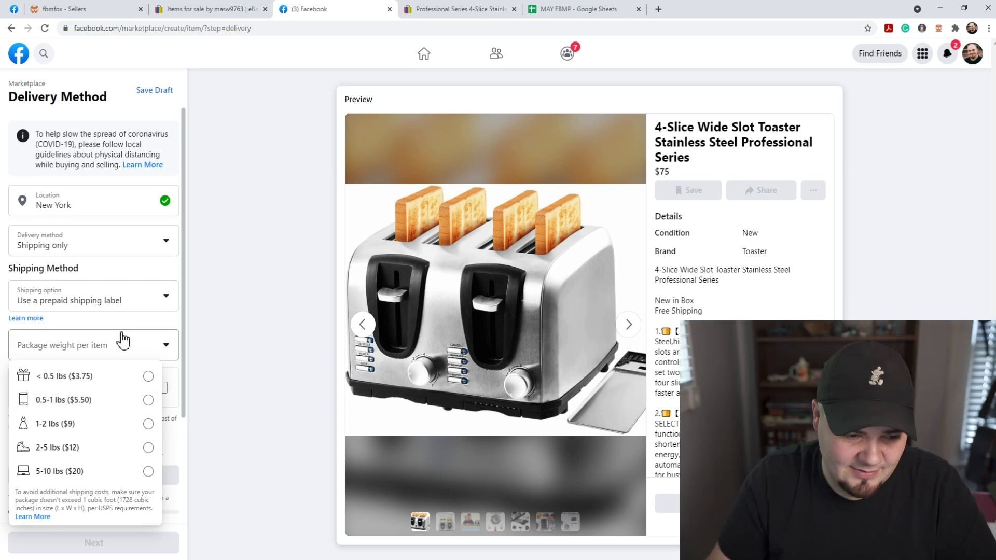
Step: Set the shipping option to use your own shipping label, with a base shipping rate of $5
{"action": "left_click", "coordinate": [138, 293]}
{"action": "left_click", "coordinate": [123, 332]}
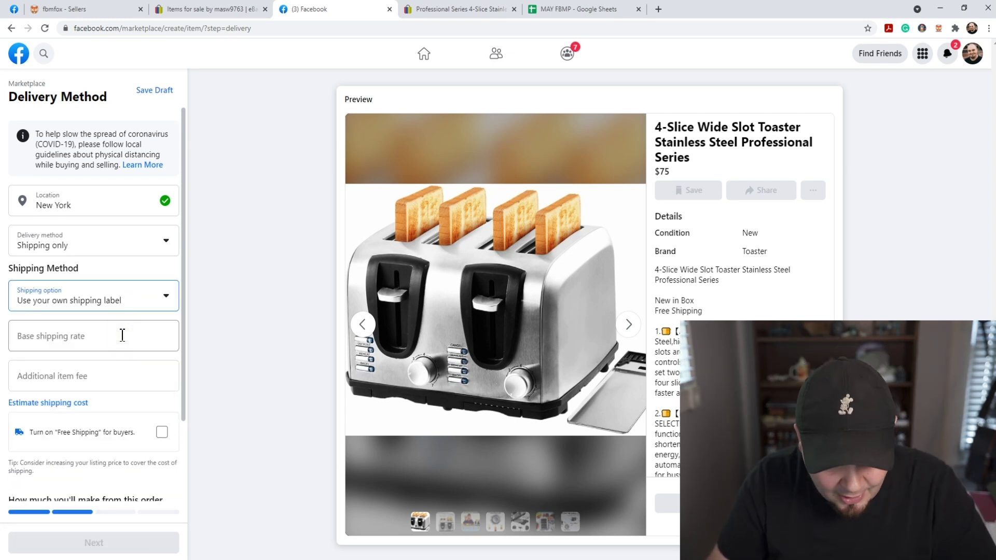
{"action": "left_click", "coordinate": [127, 340]}
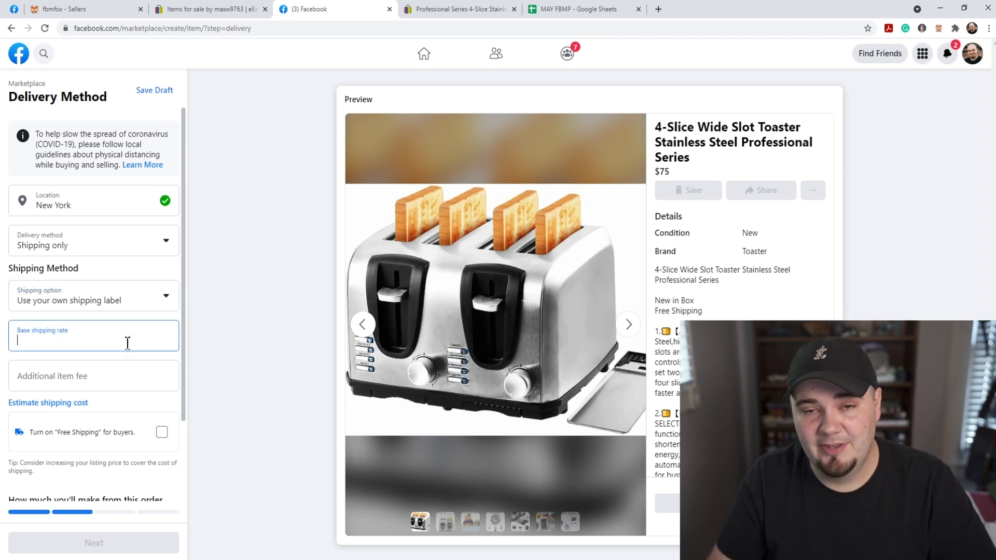
{"action": "type", "text": "5"}
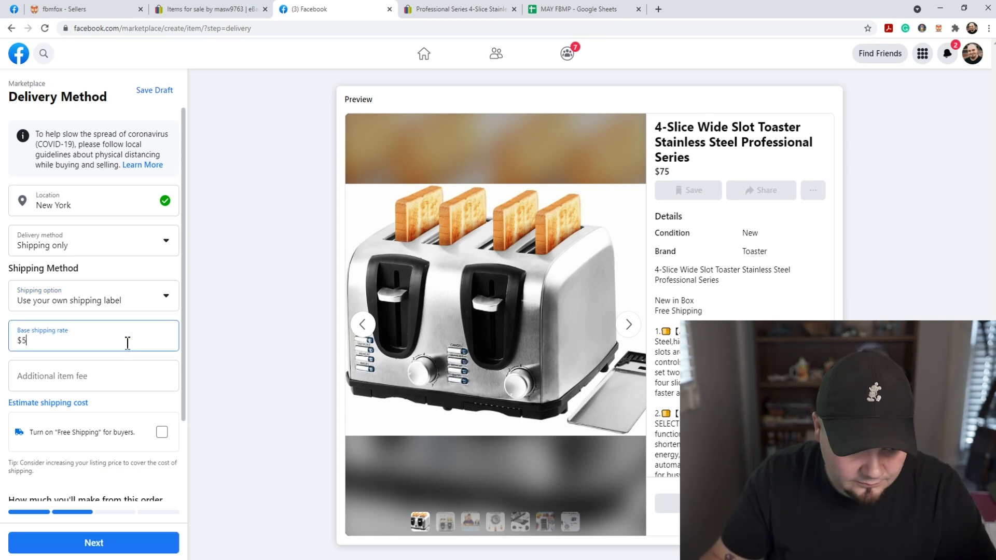
{"action": "left_click", "coordinate": [133, 313]}
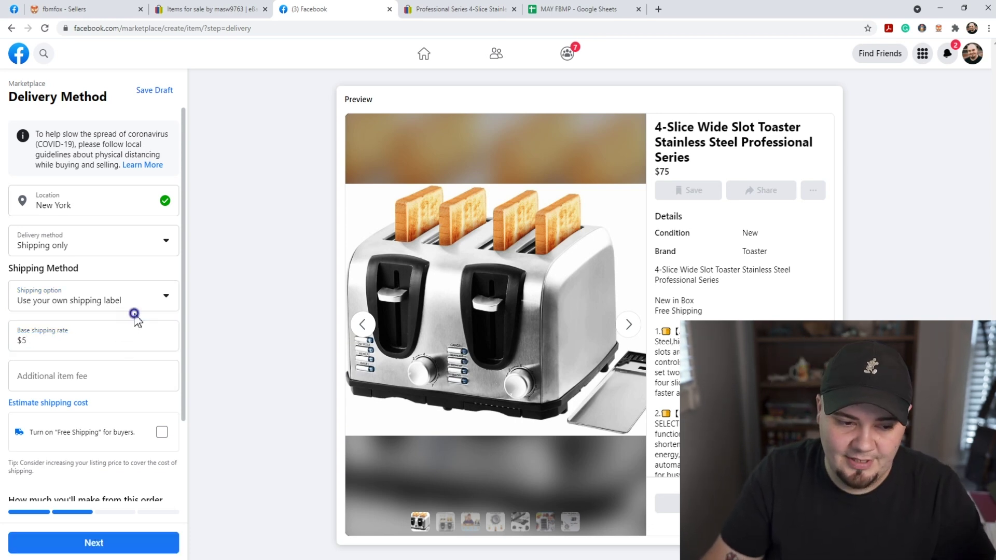
Step: Offer free shipping with a $0 base shipping rate and $0 additional item fee, and continue to the offer settings
{"action": "double_click", "coordinate": [23, 340]}
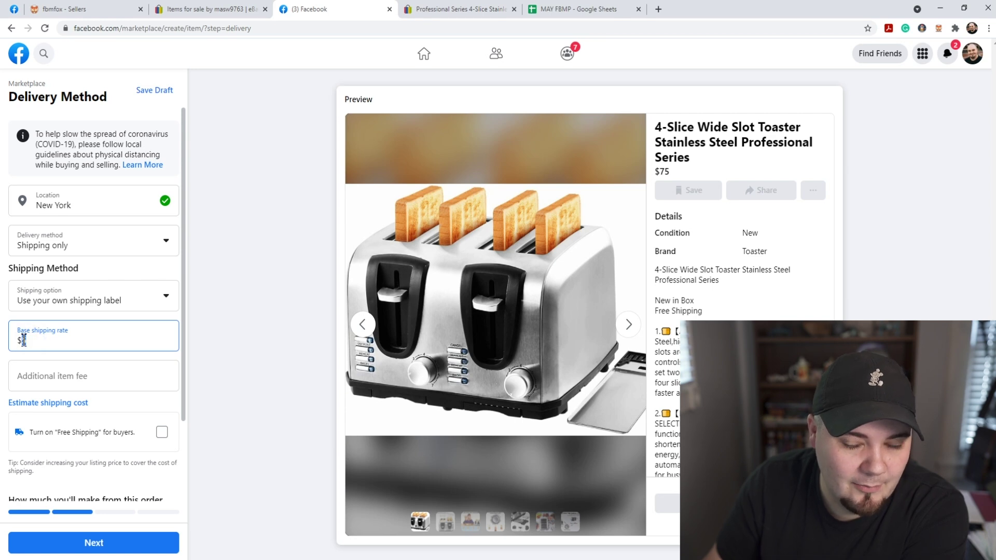
{"action": "key", "text": "BackSpace"}
{"action": "type", "text": "0"}
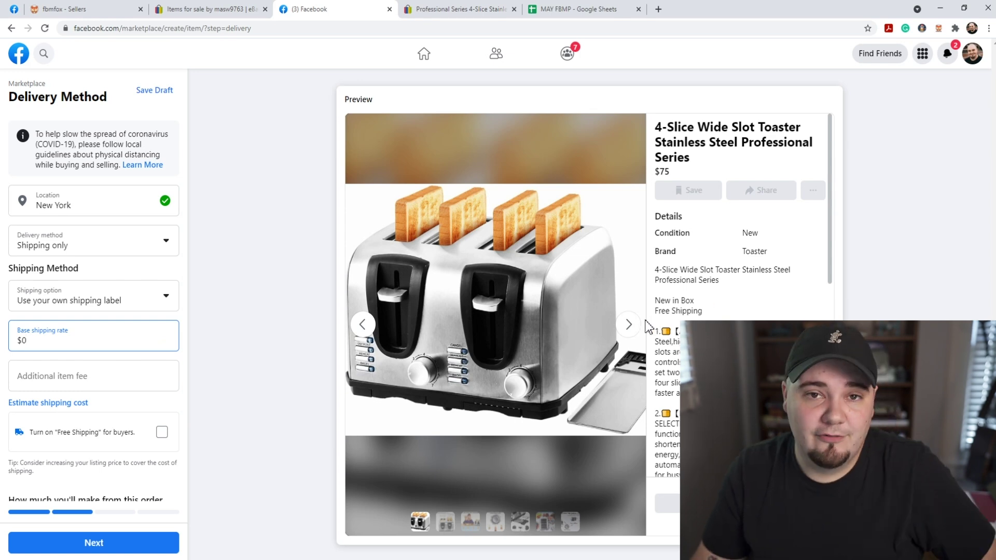
{"action": "left_click", "coordinate": [132, 374]}
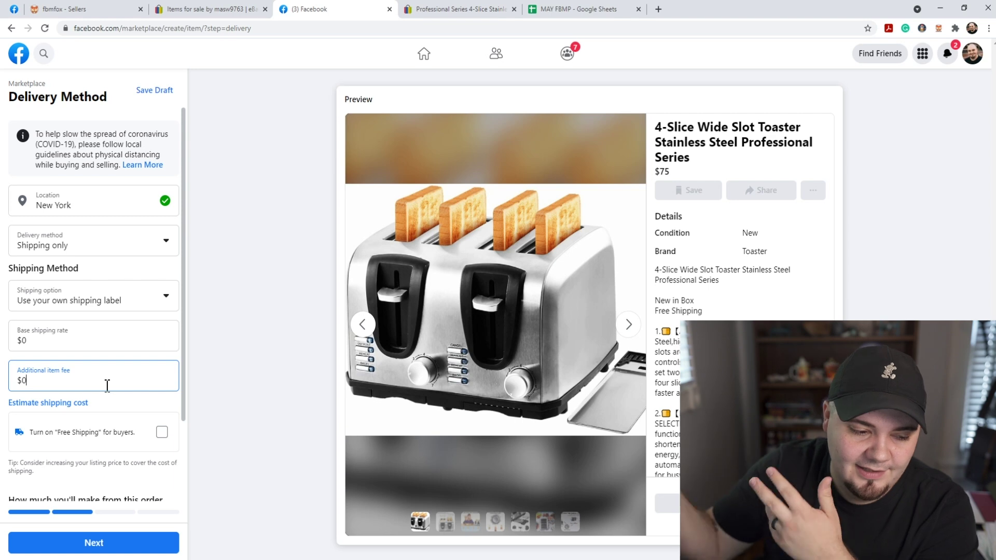
{"action": "left_click", "coordinate": [162, 432]}
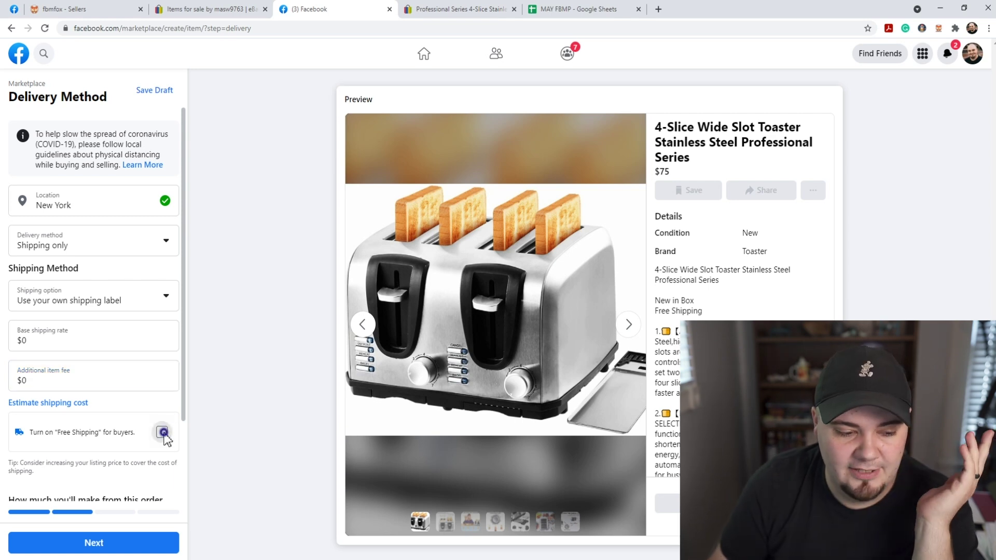
{"action": "scroll", "coordinate": [151, 367], "scroll_direction": "down", "scroll_amount": 2}
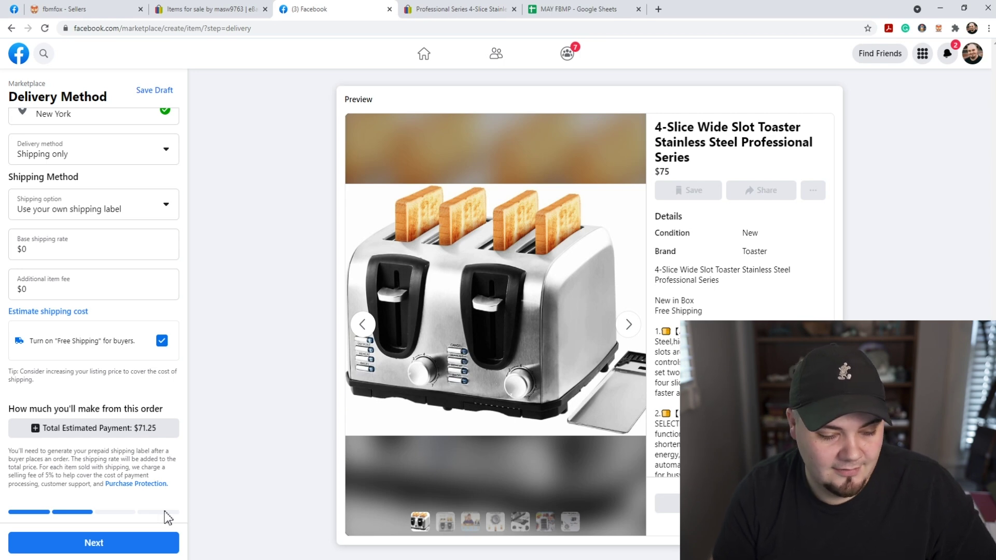
{"action": "left_click", "coordinate": [129, 547]}
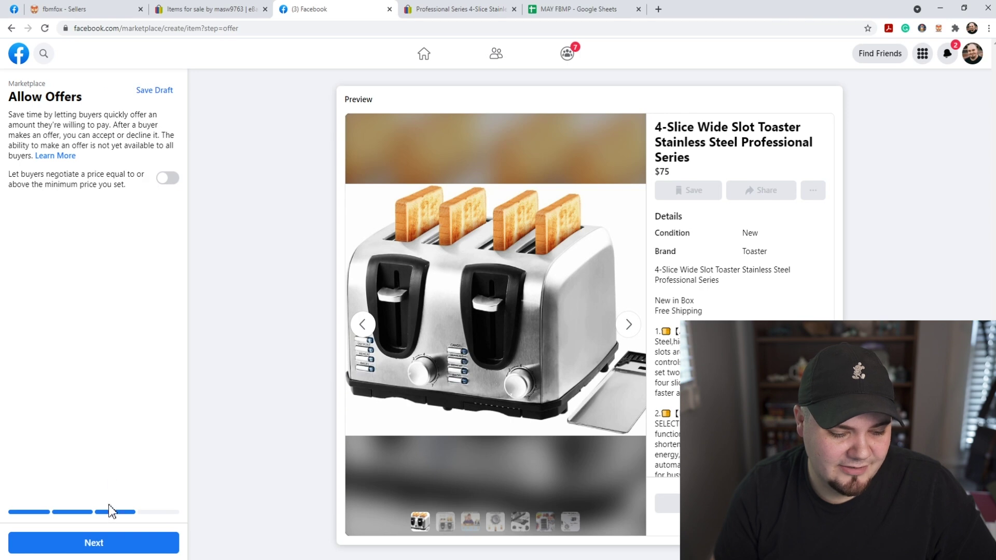
Step: Leave buyer price negotiation turned off and publish the 4-slice toaster listing publicly on Marketplace only
{"action": "left_click", "coordinate": [105, 545]}
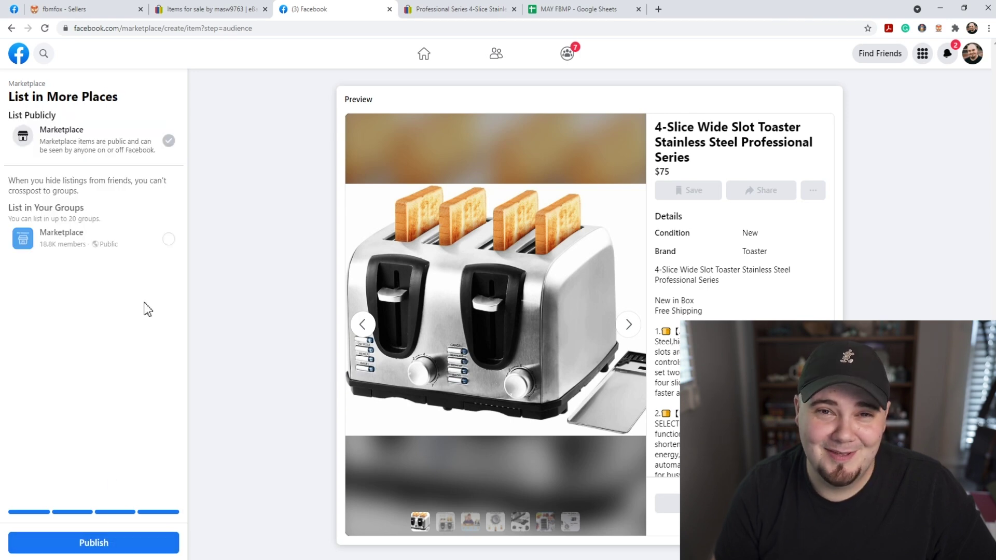
{"action": "left_click", "coordinate": [126, 546]}
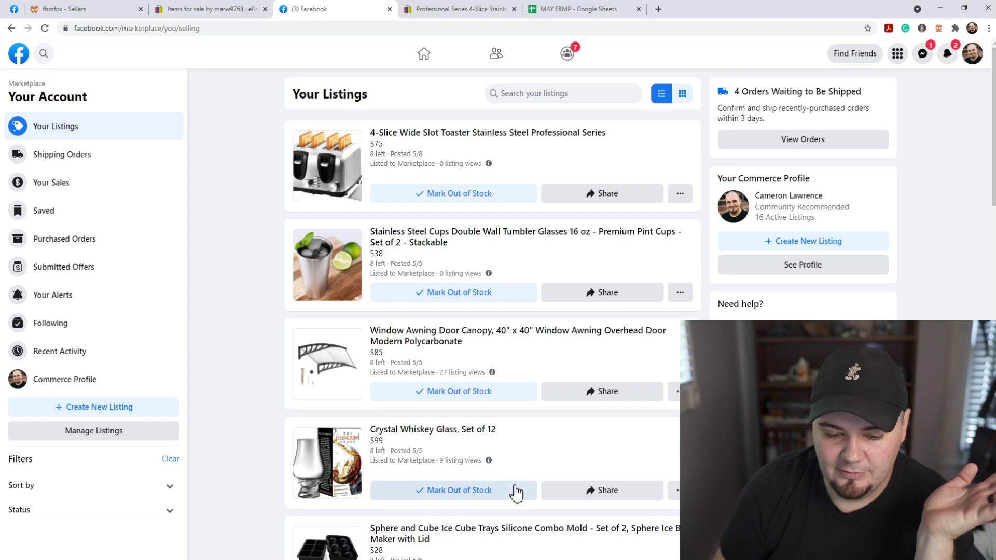
Step: Look through the account's listings, check the status details of the newly published 4-slice toaster listing, and close them
{"action": "scroll", "coordinate": [363, 415], "scroll_direction": "down", "scroll_amount": 3}
{"action": "scroll", "coordinate": [345, 390], "scroll_direction": "down", "scroll_amount": 3}
{"action": "scroll", "coordinate": [356, 385], "scroll_direction": "up", "scroll_amount": 5}
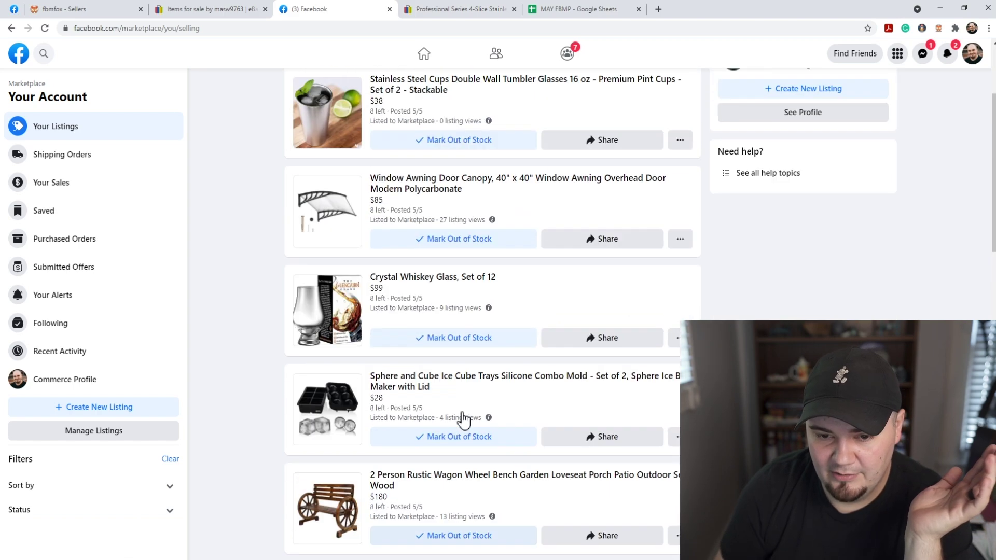
{"action": "scroll", "coordinate": [491, 332], "scroll_direction": "up", "scroll_amount": 2}
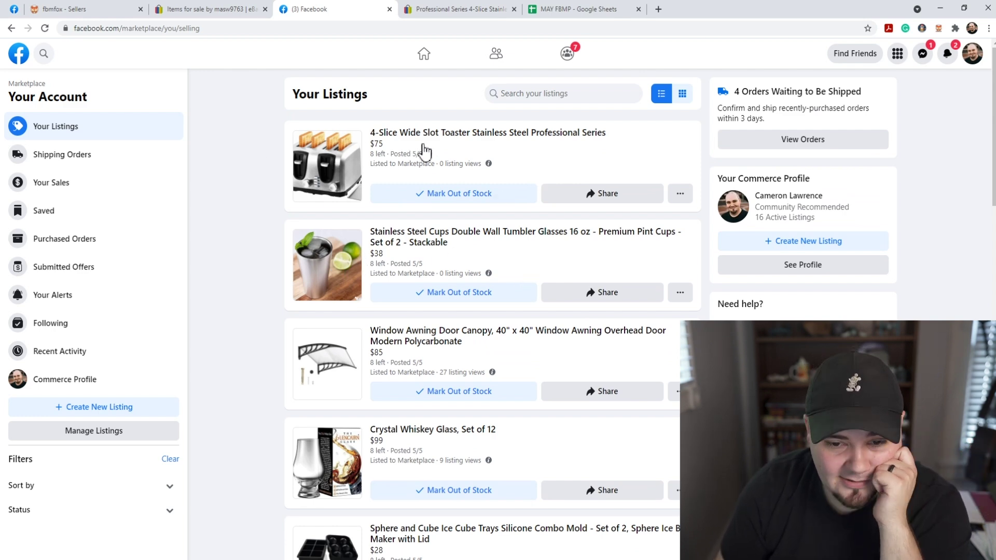
{"action": "left_click", "coordinate": [488, 146]}
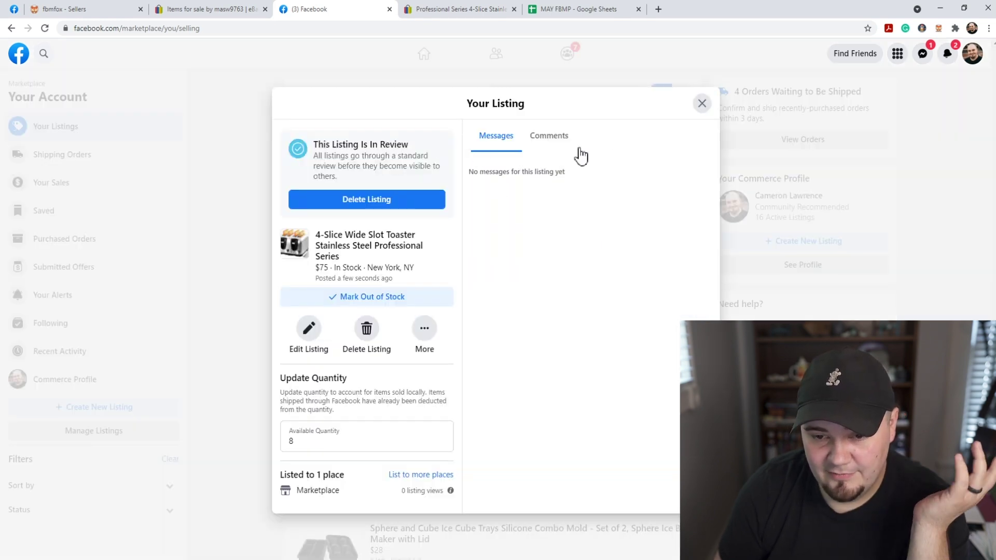
{"action": "left_click", "coordinate": [702, 103]}
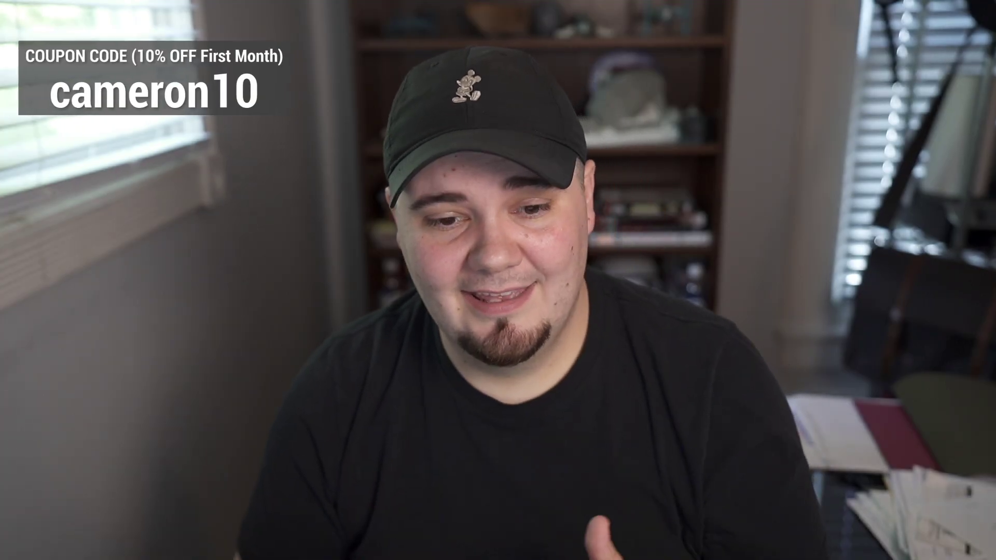